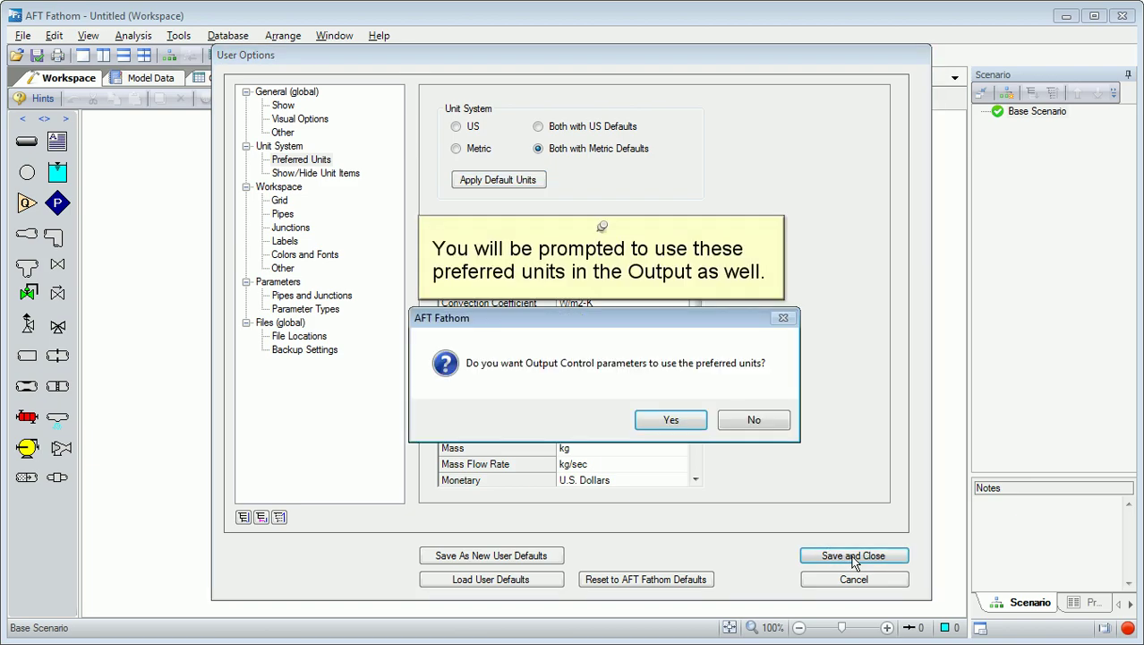
# Step: Accept using the preferred units for the Output Control parameters and apply all the listed units
pyautogui.click(673, 420)
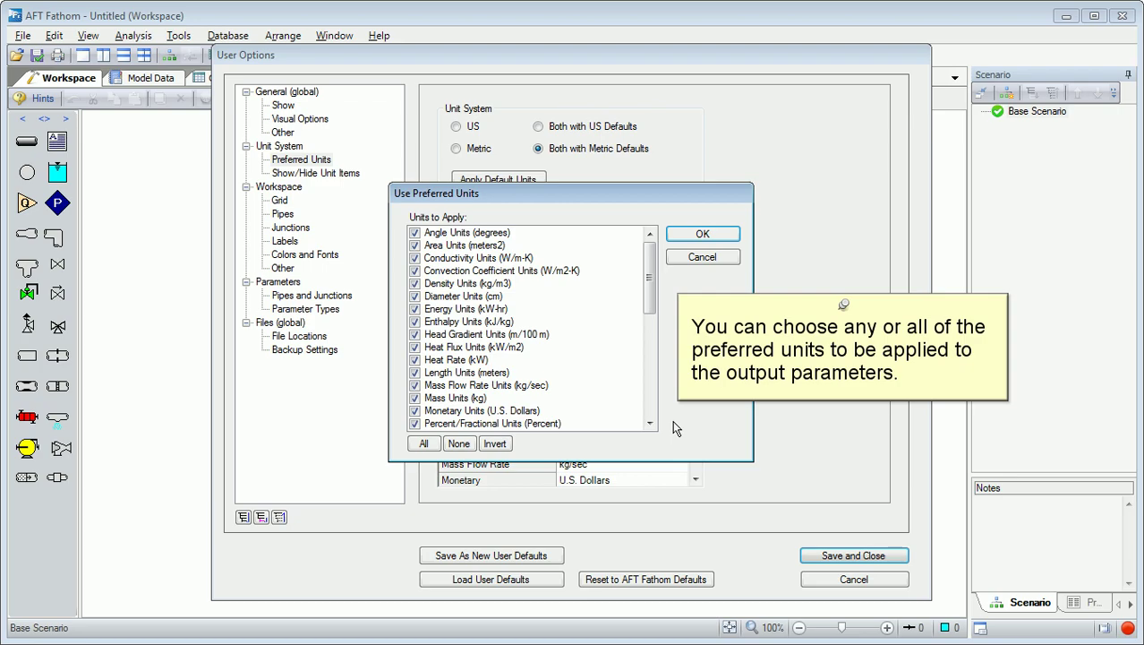
pyautogui.click(694, 240)
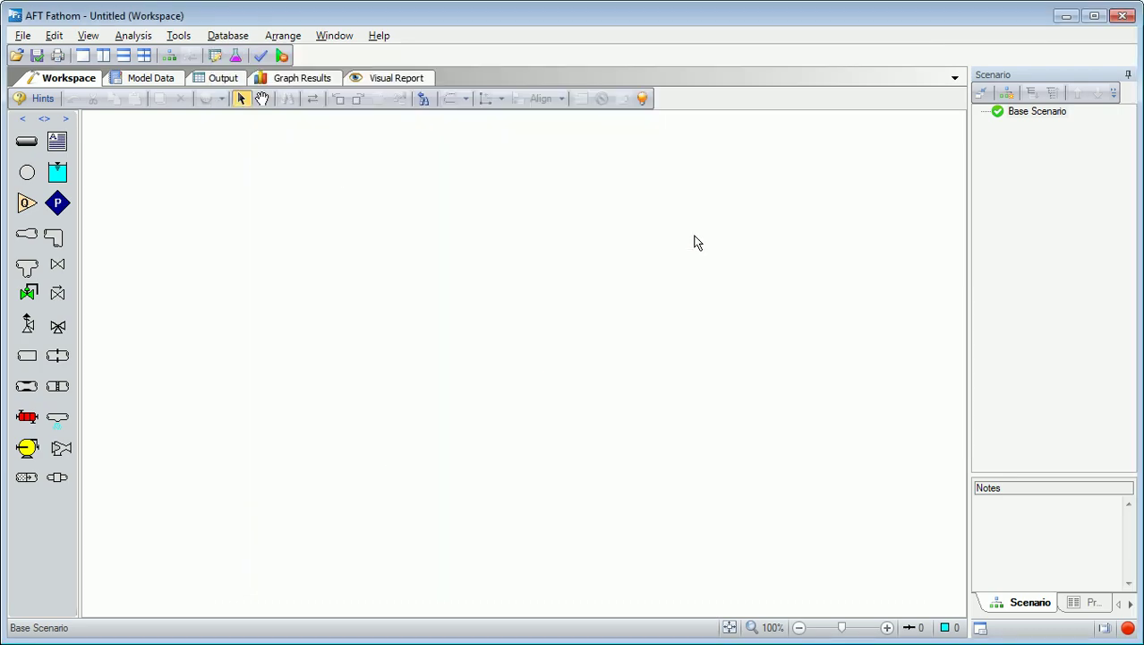
# Step: In the Workspace window, draw a pipe low across the drawing area, place an Assigned Pressure junction above its left end and a valve on its right end
pyautogui.click(334, 37)
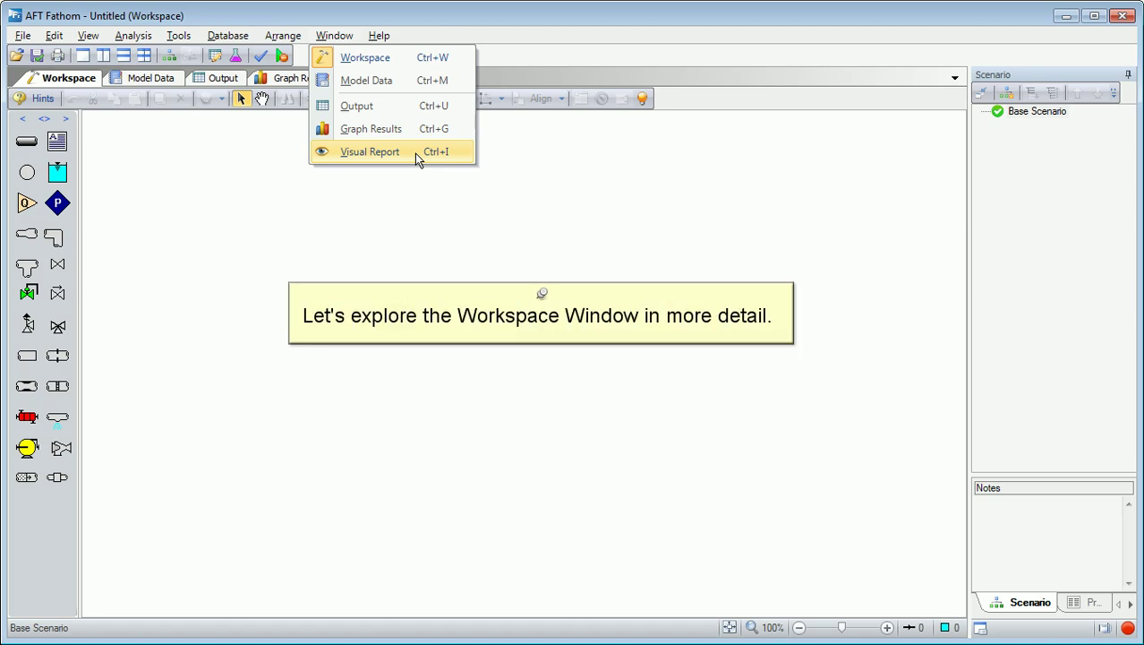
pyautogui.click(398, 60)
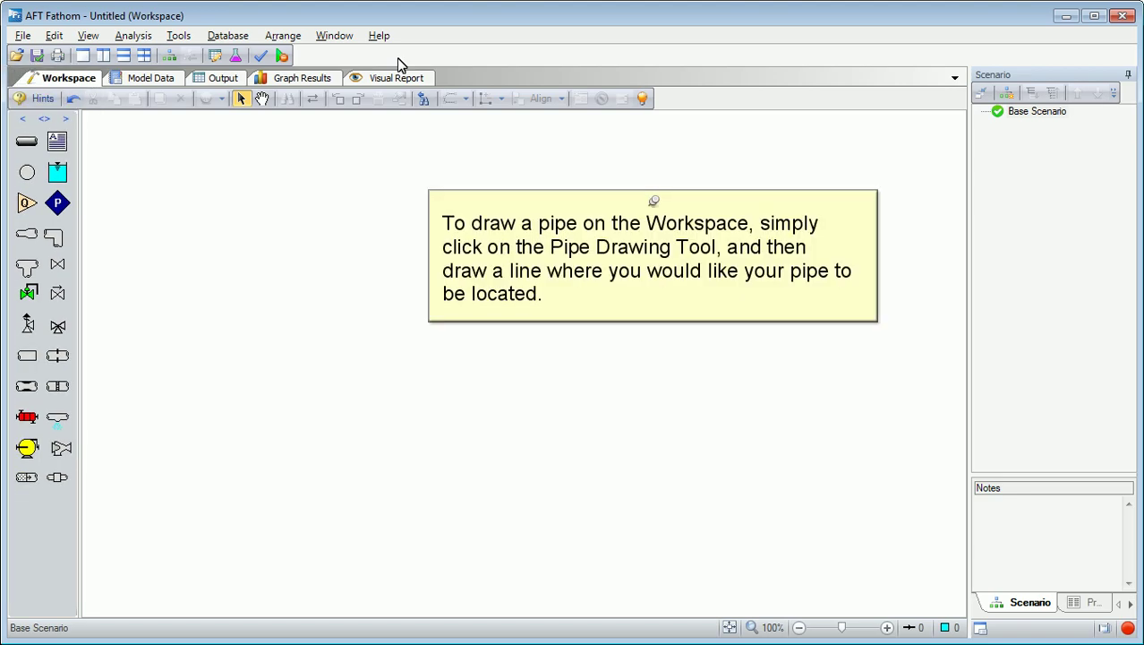
pyautogui.click(27, 145)
pyautogui.moveTo(217, 544)
pyautogui.mouseDown()
pyautogui.moveTo(498, 534)
pyautogui.moveTo(543, 518)
pyautogui.mouseUp()
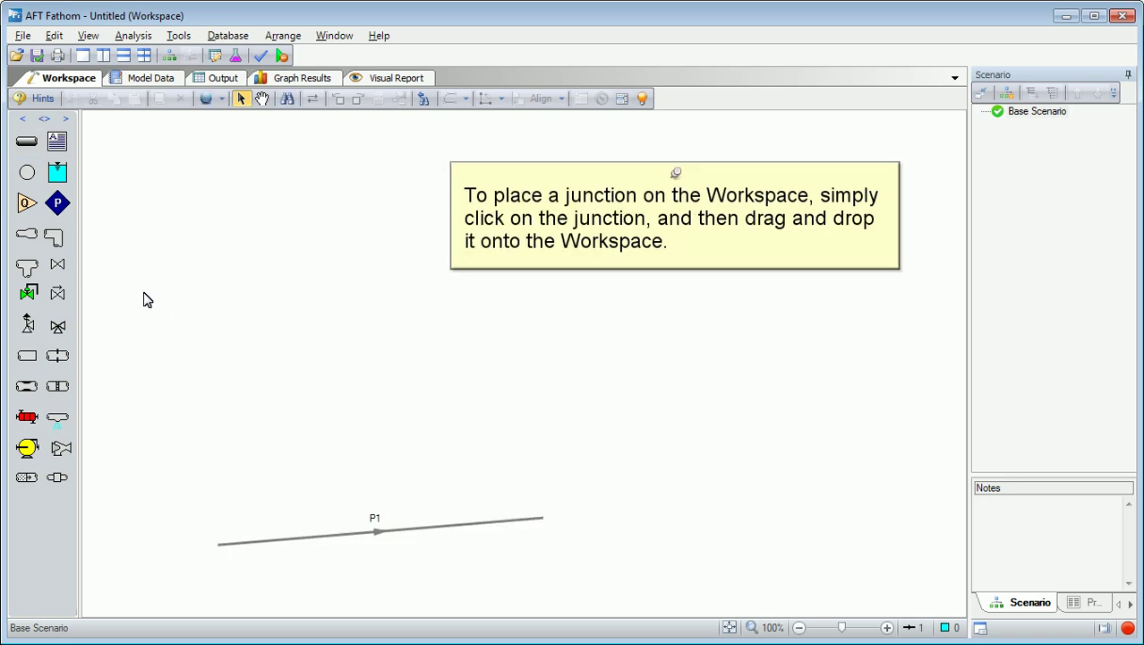
pyautogui.moveTo(61, 207); pyautogui.dragTo(221, 414)
pyautogui.moveTo(58, 264); pyautogui.dragTo(543, 520)
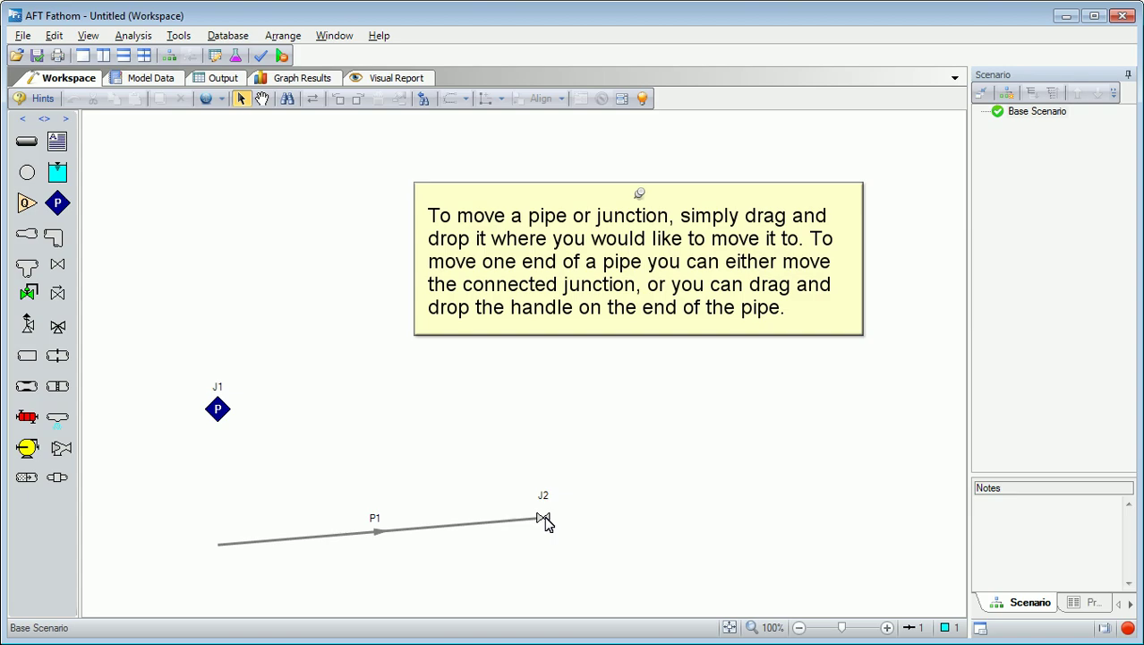
# Step: Level the pipe between the Assigned Pressure junction and valve, extend its left end farther left with the junction attached, and open the pipe's properties
pyautogui.moveTo(220, 413); pyautogui.dragTo(221, 550)
pyautogui.moveTo(544, 517); pyautogui.dragTo(544, 544)
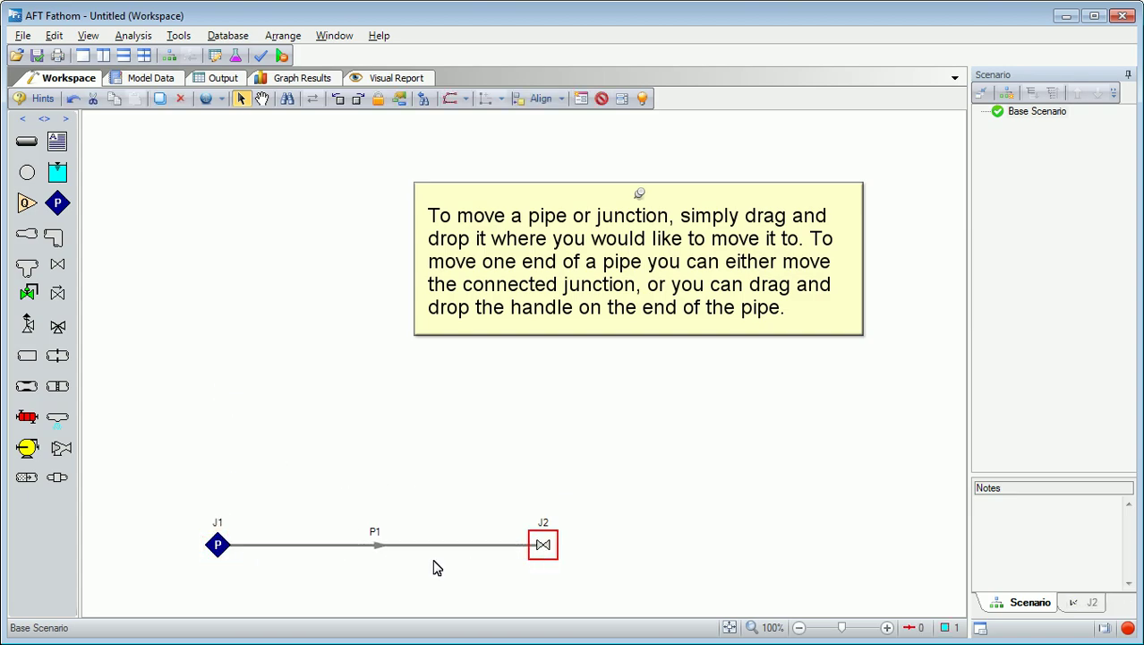
pyautogui.moveTo(217, 544); pyautogui.dragTo(191, 546)
pyautogui.click(331, 480)
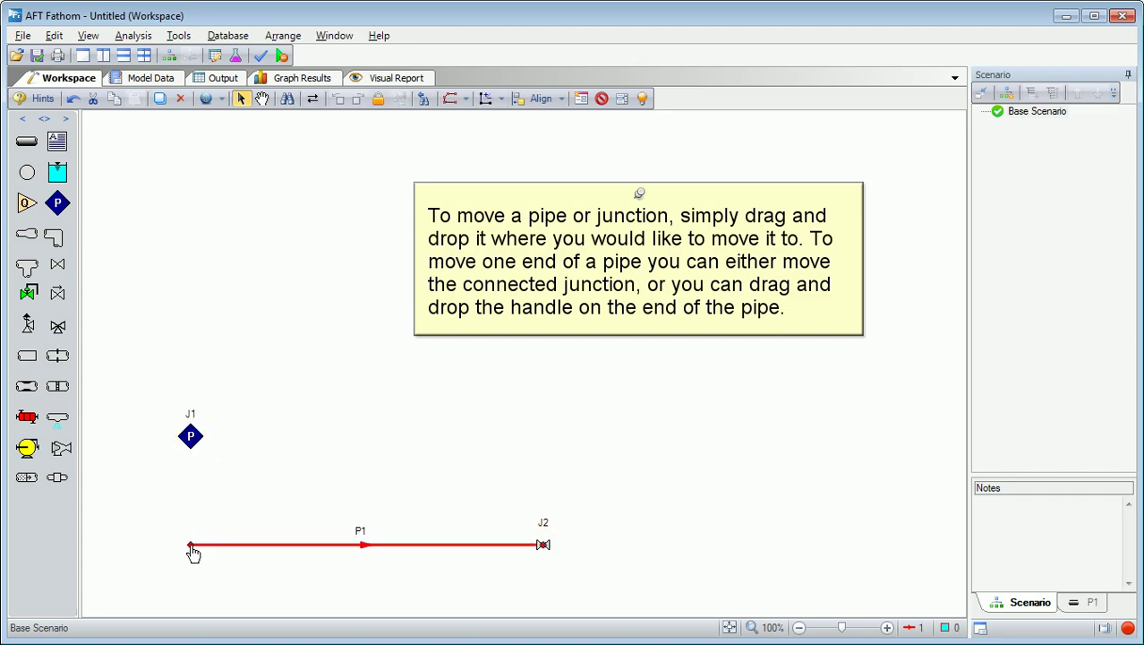
pyautogui.moveTo(189, 448); pyautogui.dragTo(193, 554)
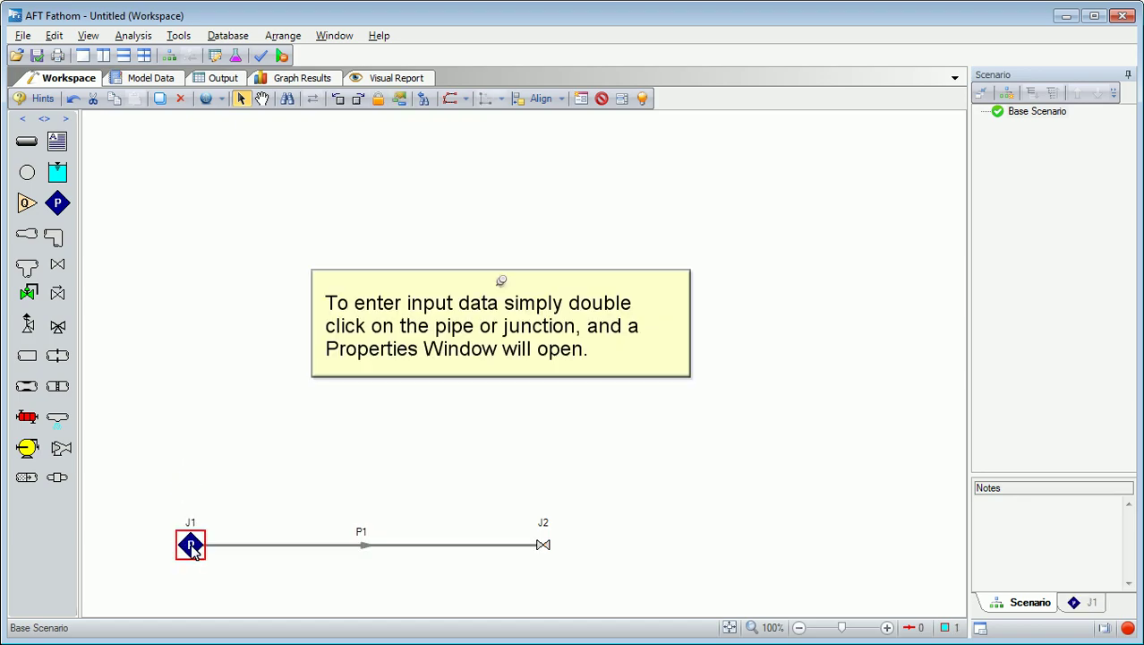
pyautogui.doubleClick(337, 545)
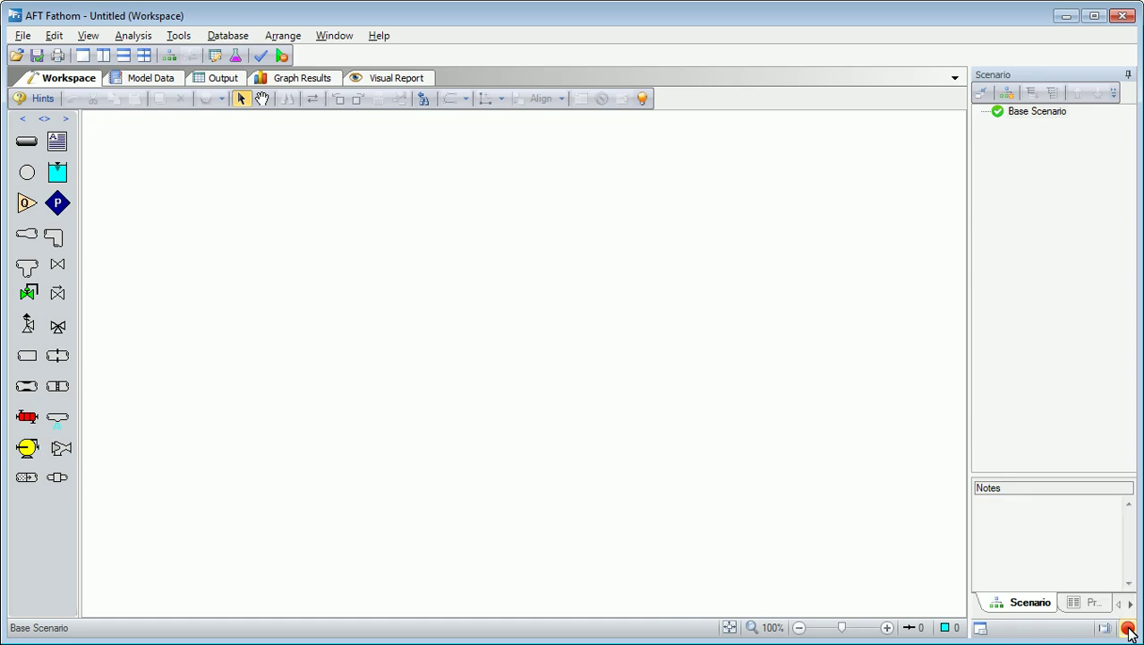
# Step: Display the Check List and review the required model setup items in the Checklist dialog
pyautogui.click(1129, 629)
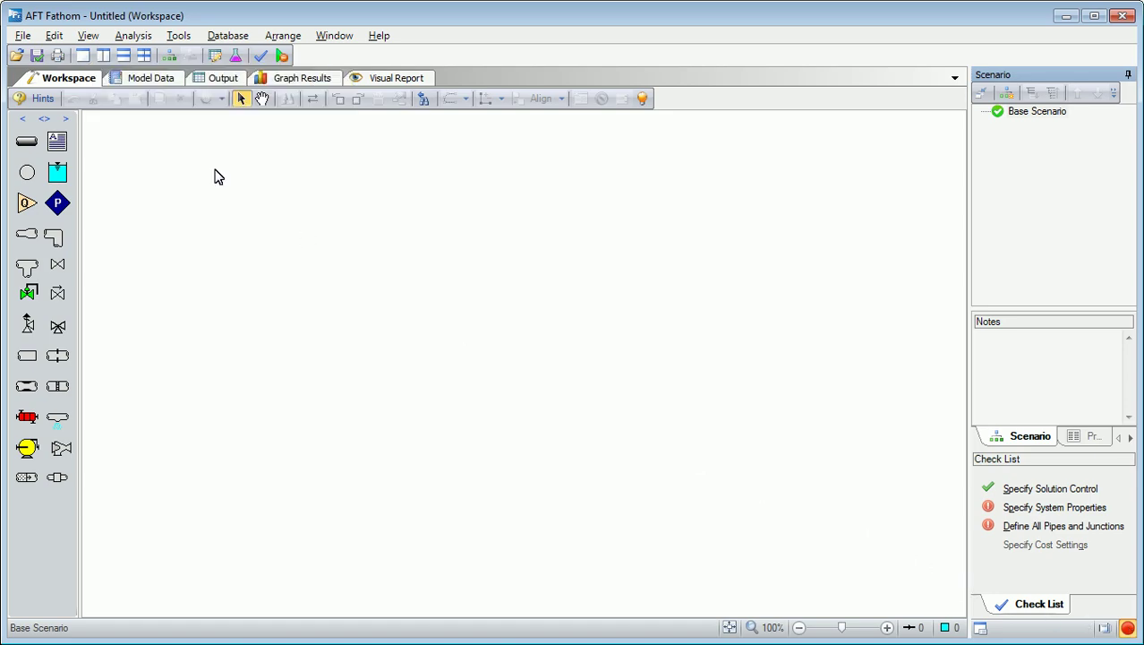
pyautogui.click(89, 36)
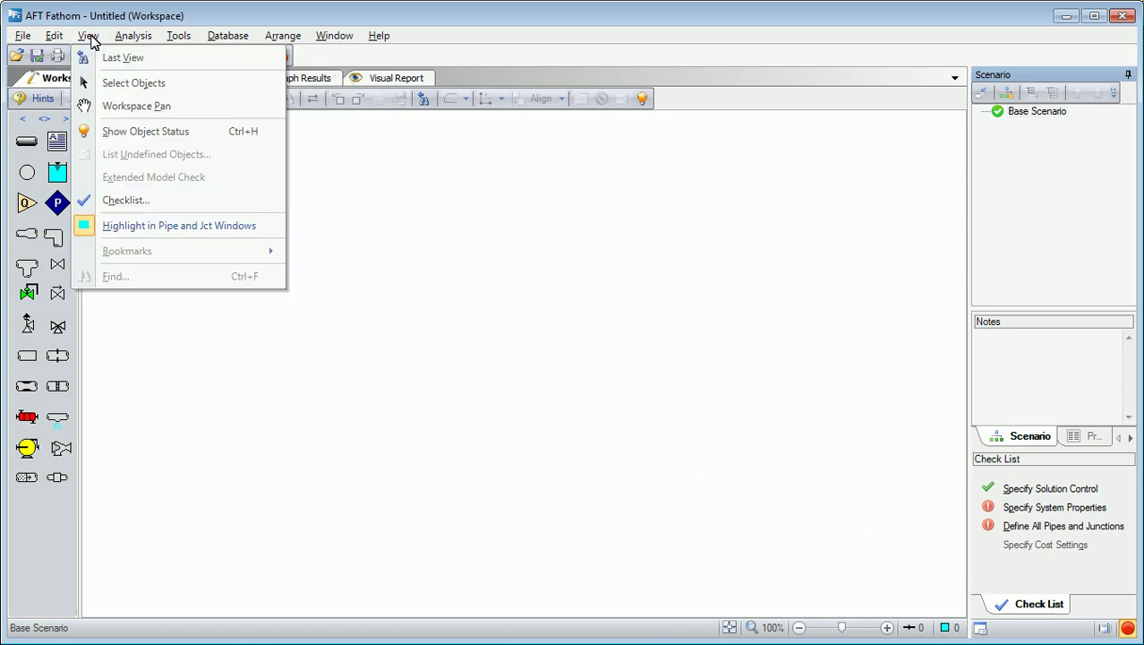
pyautogui.click(170, 208)
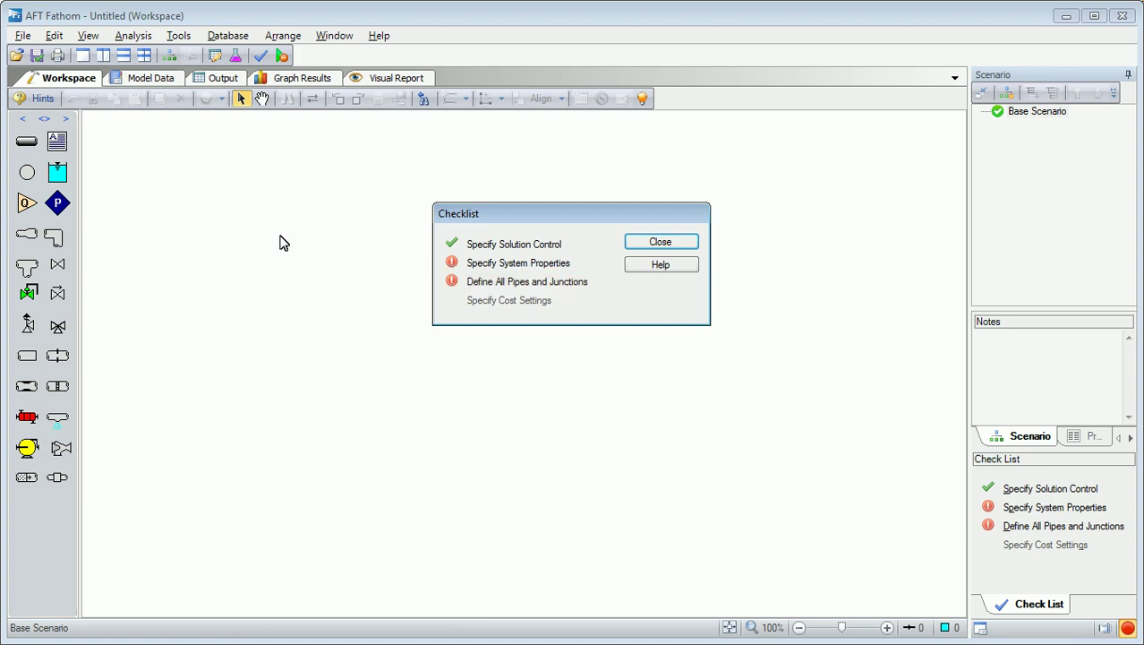
pyautogui.click(630, 244)
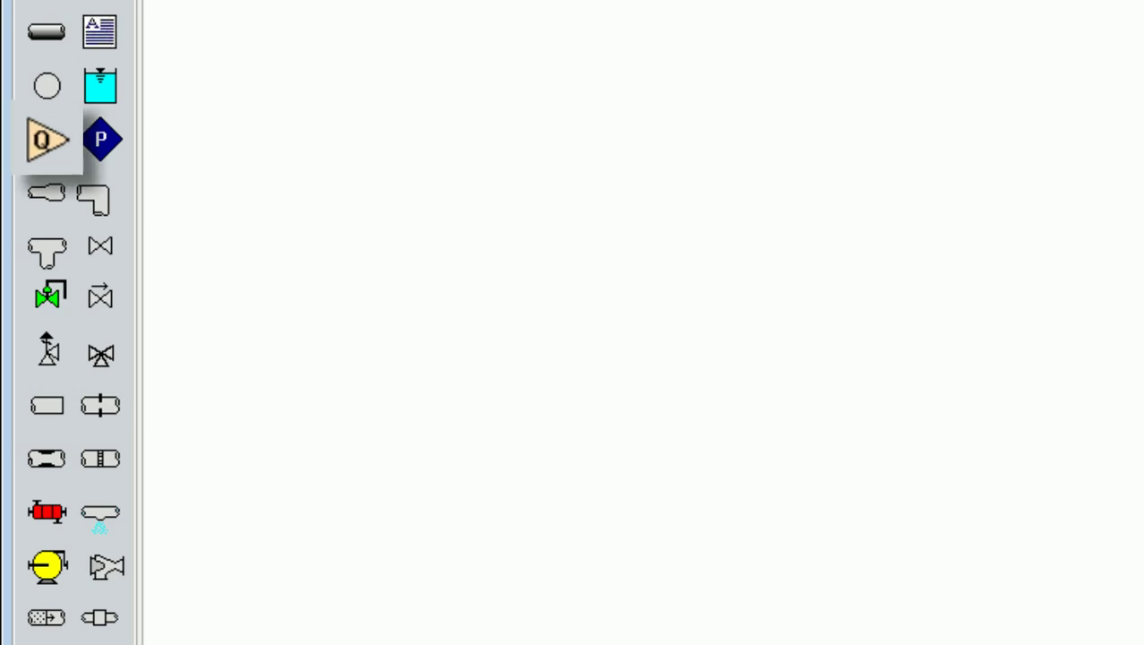
pyautogui.moveTo(47, 139)
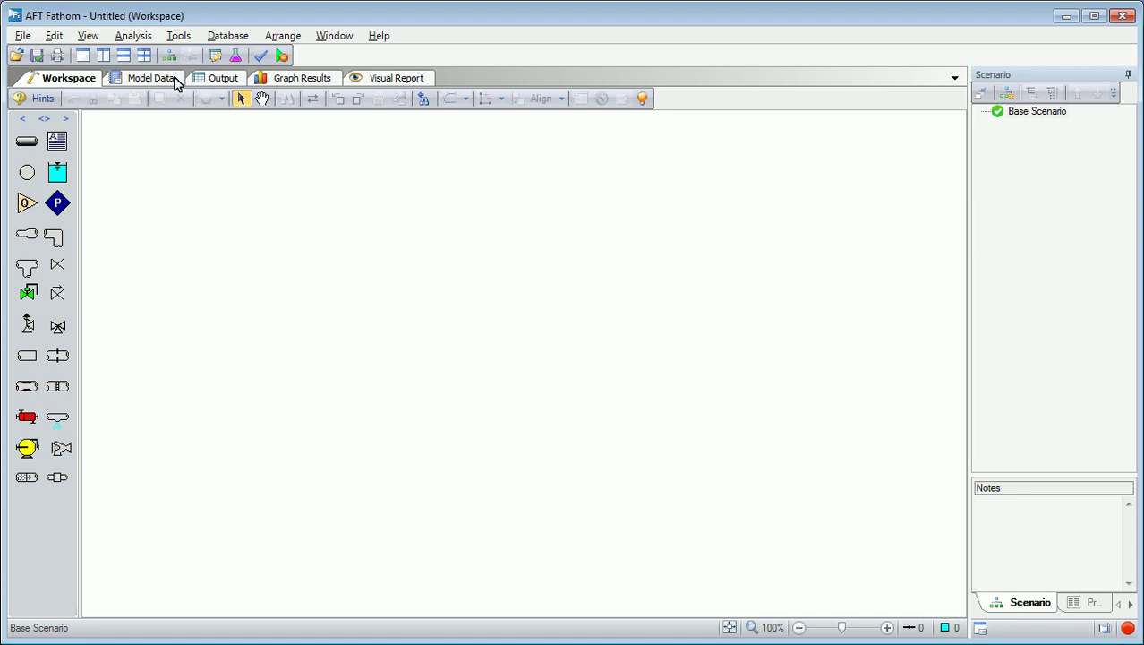
# Step: In the system properties, choose AFT Standard fluids and add Water at 1 atm to the model
pyautogui.click(132, 36)
pyautogui.click(235, 107)
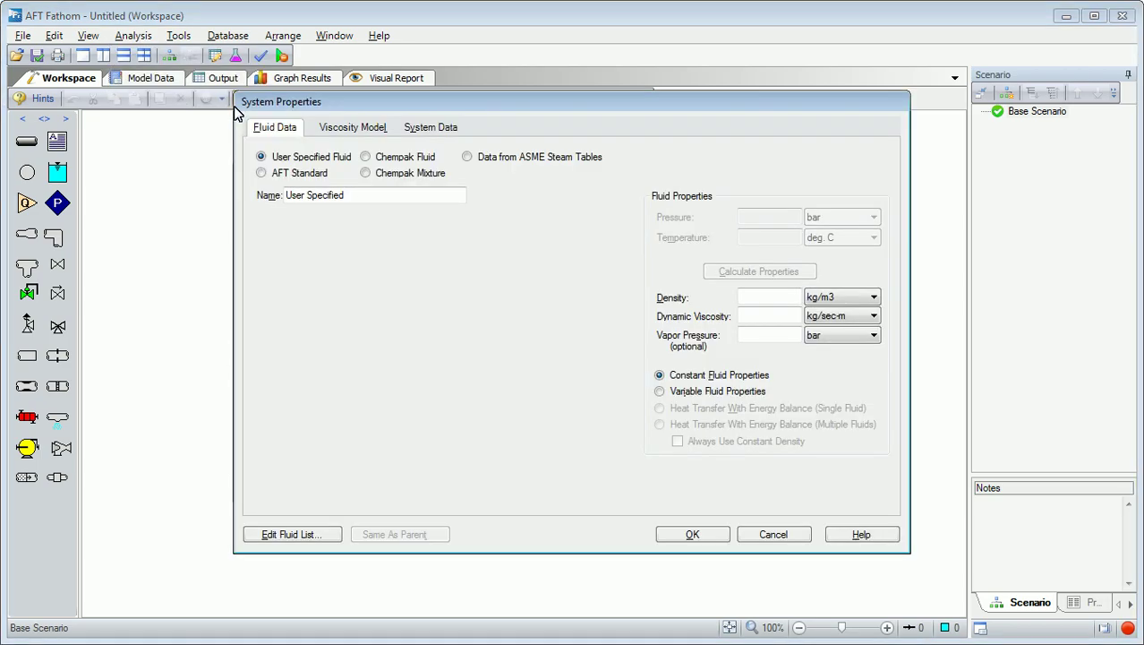
pyautogui.click(261, 173)
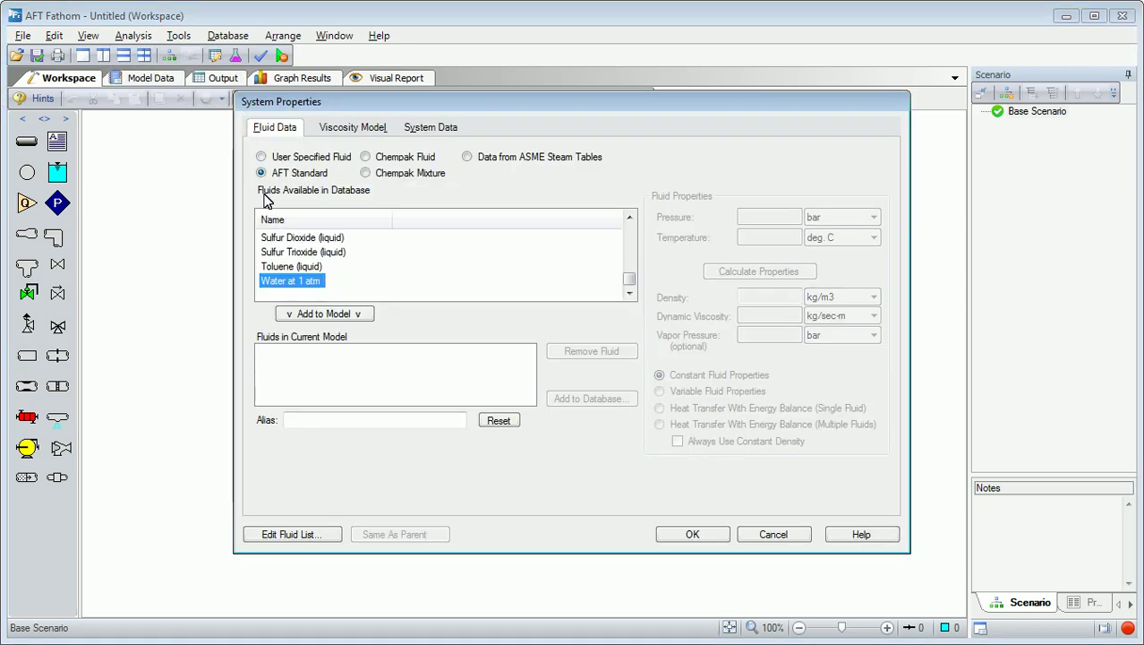
pyautogui.click(307, 314)
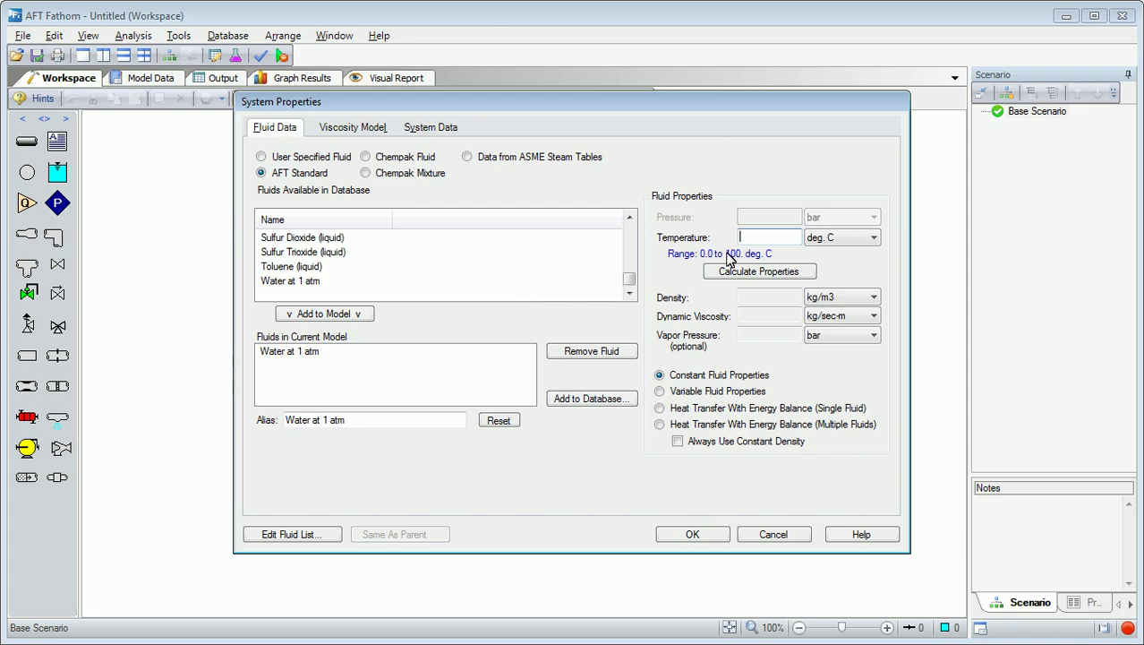
# Step: Set the fluid temperature to 20 deg. C, calculate and accept its properties, and show the Check List
pyautogui.write('20')
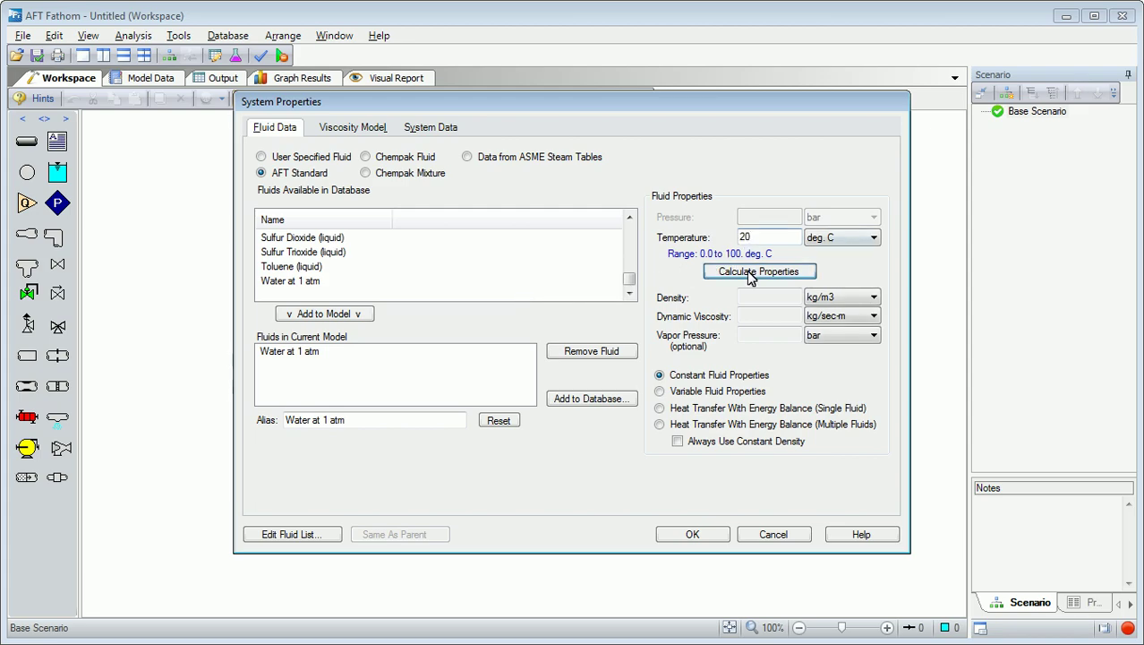
pyautogui.click(751, 273)
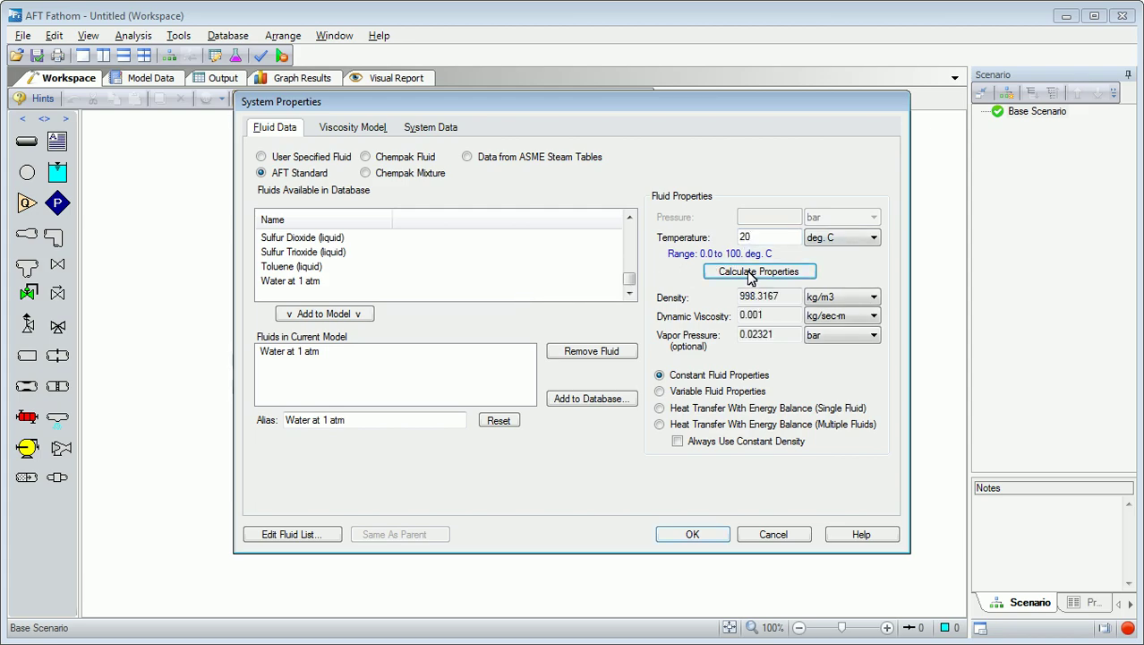
pyautogui.click(693, 535)
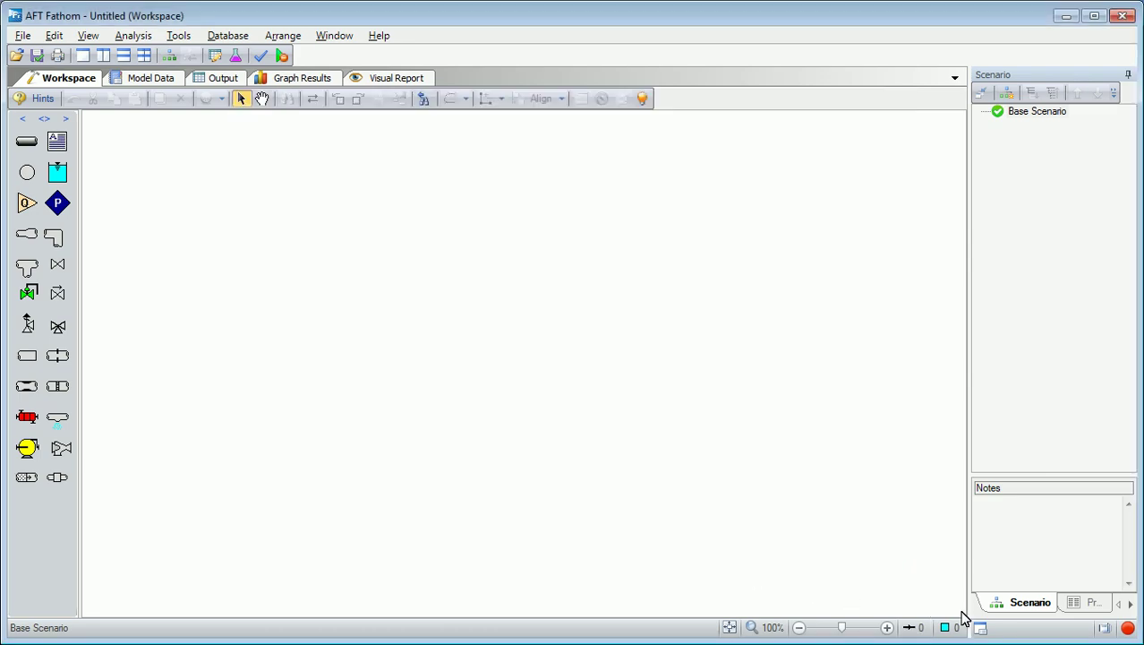
pyautogui.click(1093, 631)
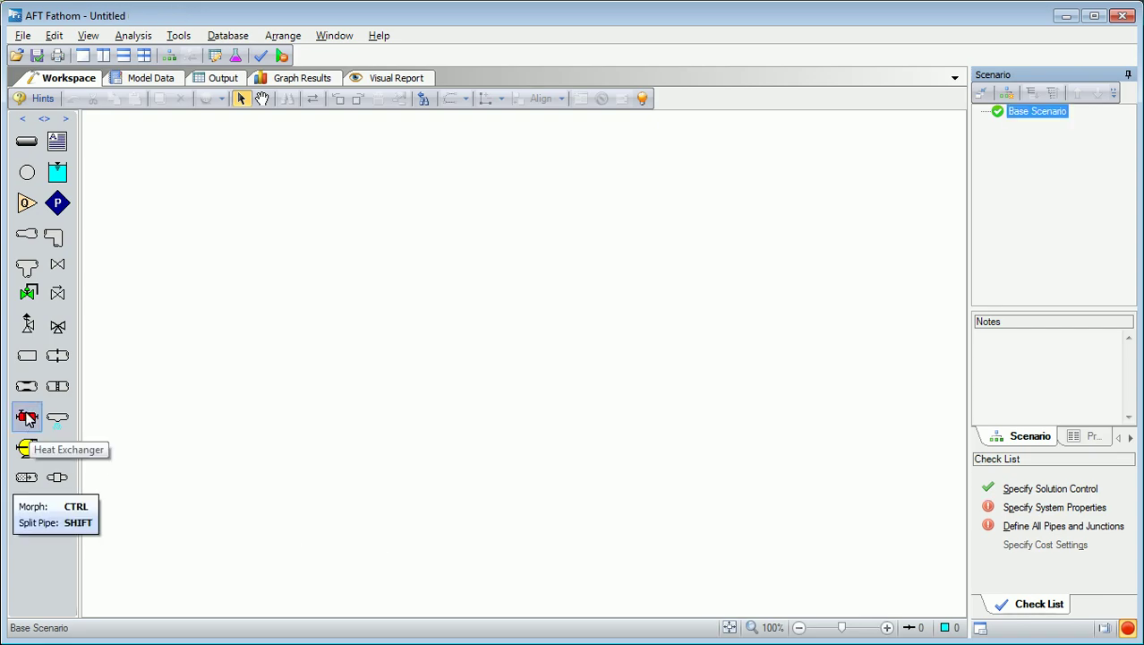
# Step: Lay out a rectangular loop with a heat exchanger on the upper row, a pump and Assigned Pressure on the lower row, and bends at four corners
pyautogui.moveTo(27, 418); pyautogui.dragTo(434, 246)
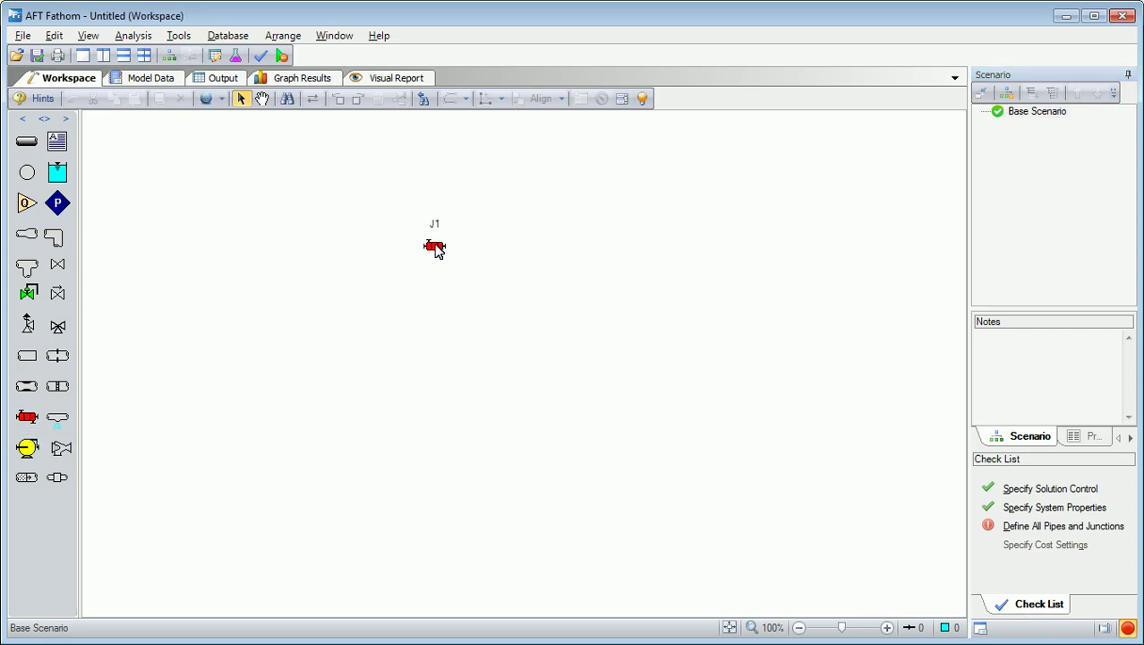
pyautogui.moveTo(55, 244); pyautogui.dragTo(648, 254)
pyautogui.moveTo(54, 237); pyautogui.dragTo(648, 415)
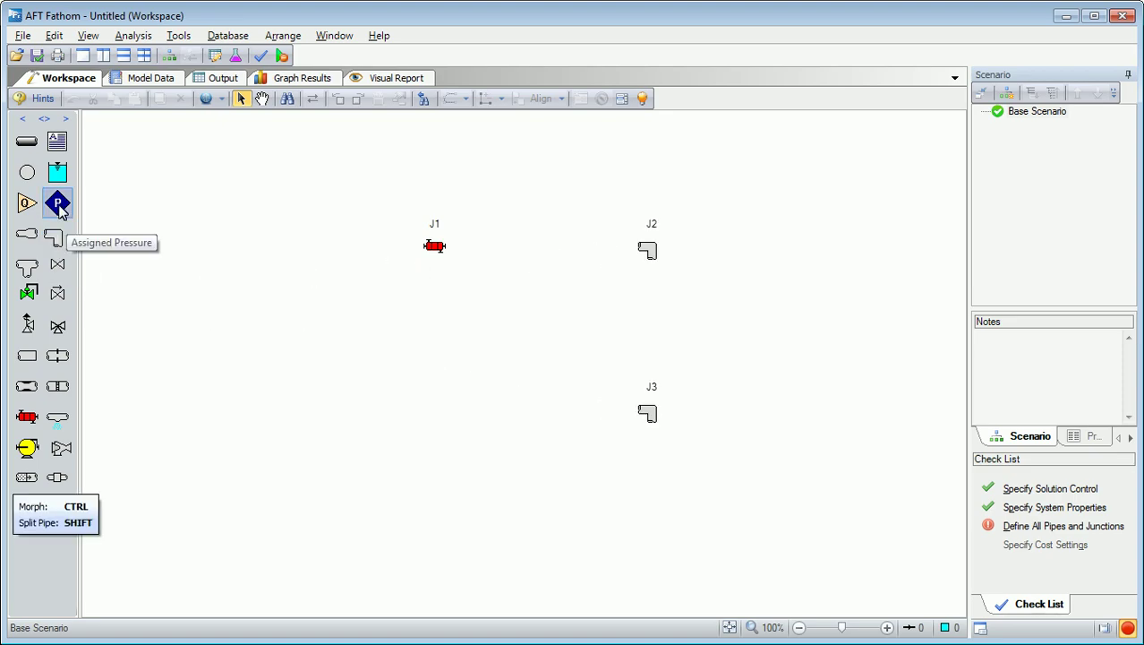
pyautogui.moveTo(58, 205); pyautogui.dragTo(543, 410)
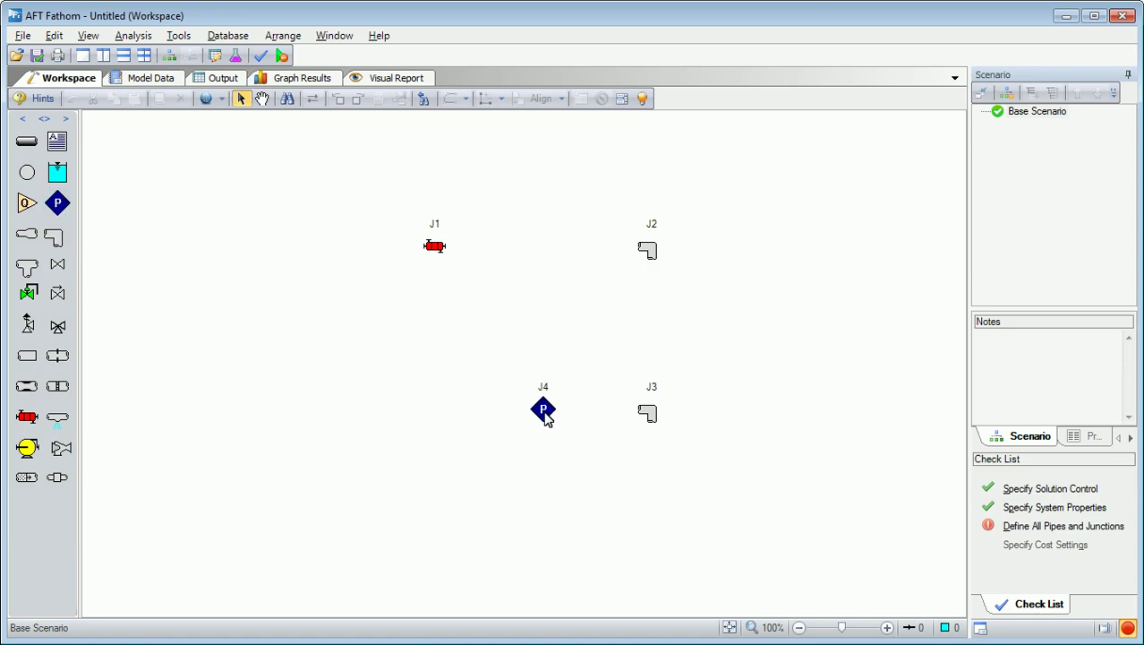
pyautogui.moveTo(29, 450); pyautogui.dragTo(420, 423)
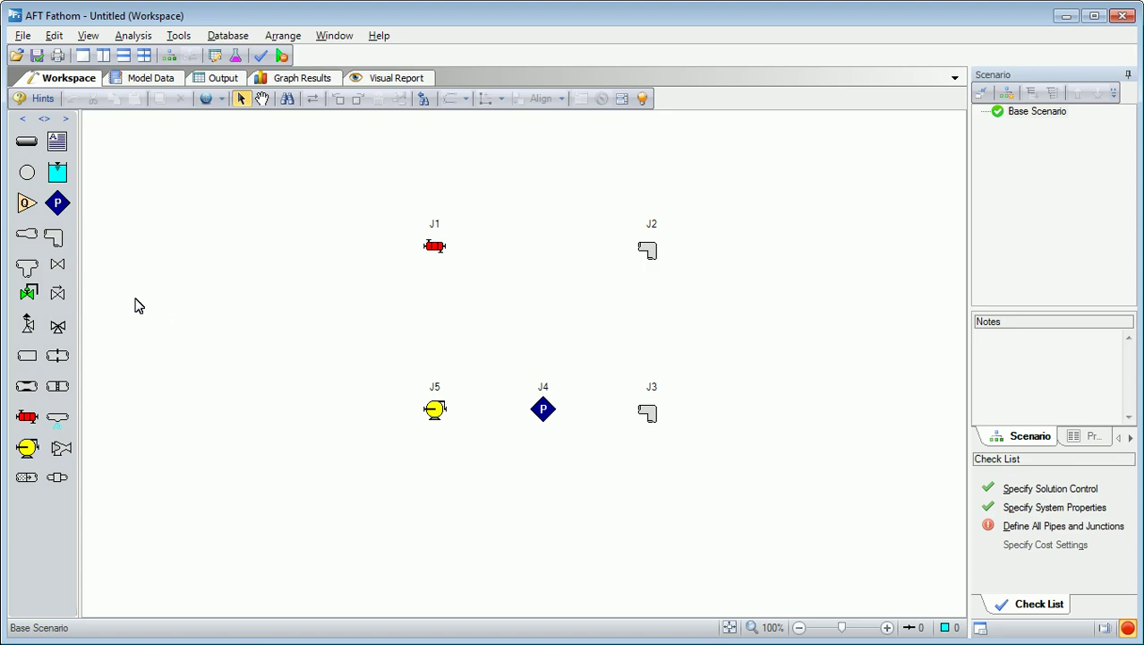
pyautogui.moveTo(54, 237); pyautogui.dragTo(271, 418)
pyautogui.moveTo(54, 236); pyautogui.dragTo(272, 256)
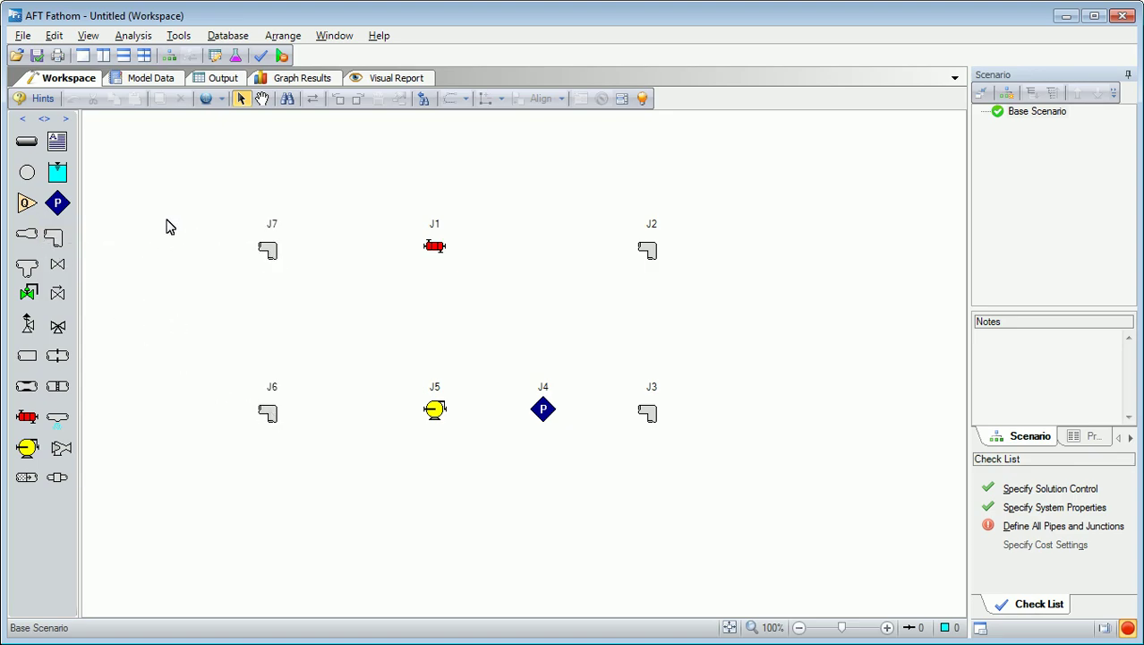
# Step: Draw seven consecutive pipes clockwise from the heat exchanger through the bends, Assigned Pressure and pump, closing the loop at the heat exchanger
pyautogui.moveTo(25, 146)
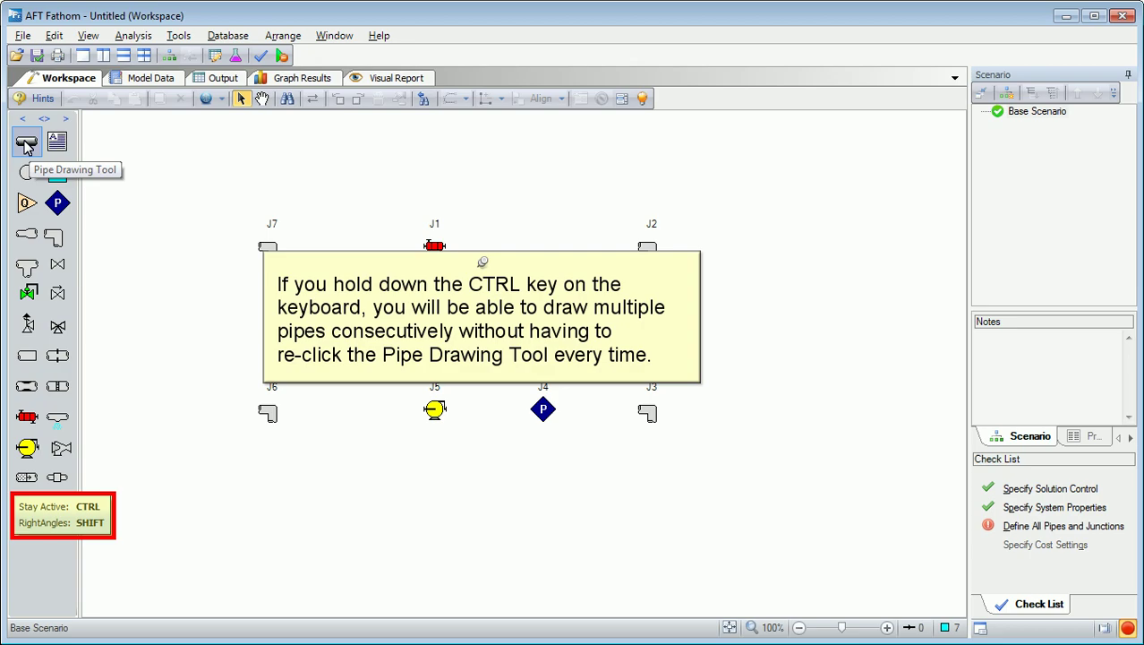
pyautogui.click(25, 143)
pyautogui.click(434, 246)
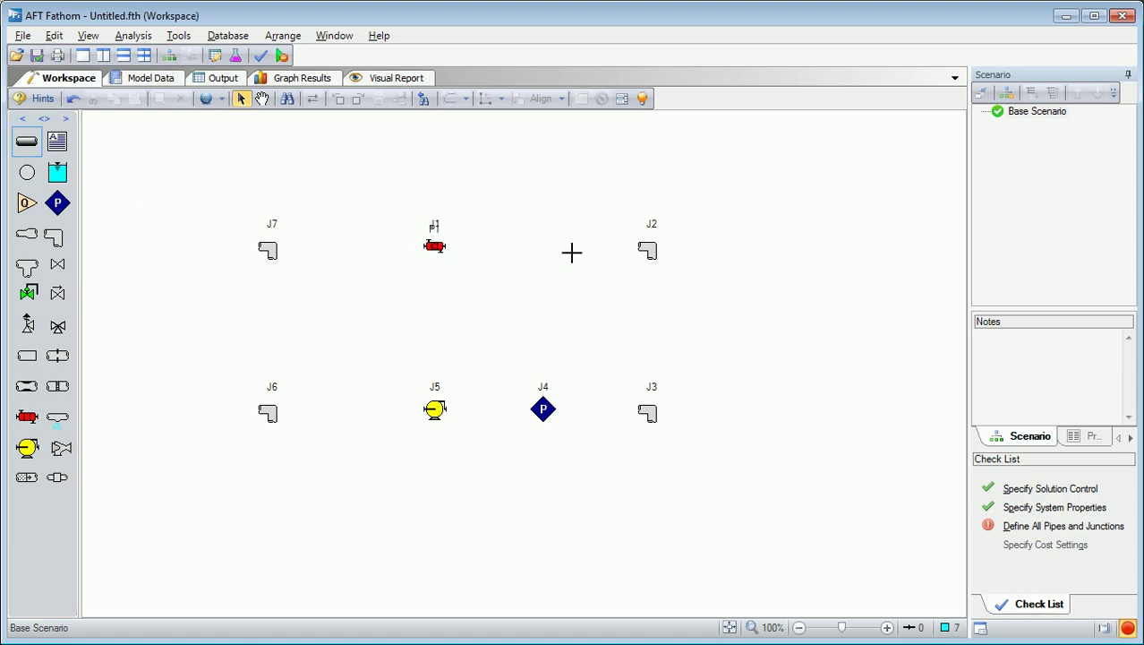
pyautogui.click(649, 245)
pyautogui.click(651, 410)
pyautogui.click(543, 409)
pyautogui.click(435, 409)
pyautogui.click(272, 412)
pyautogui.click(271, 249)
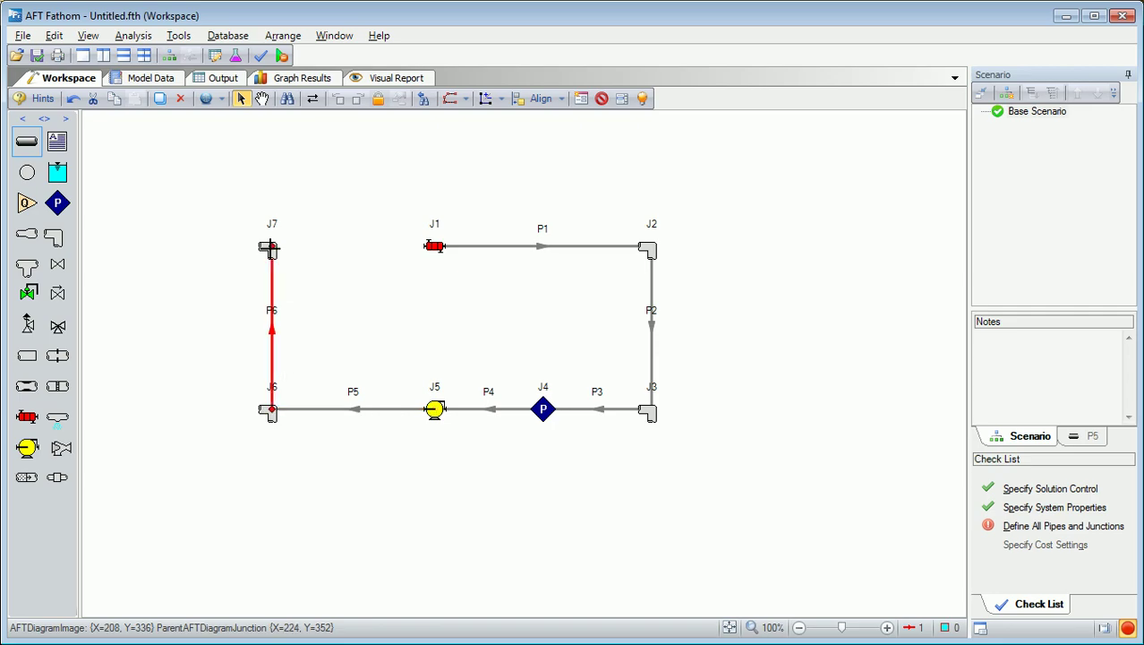
pyautogui.click(434, 247)
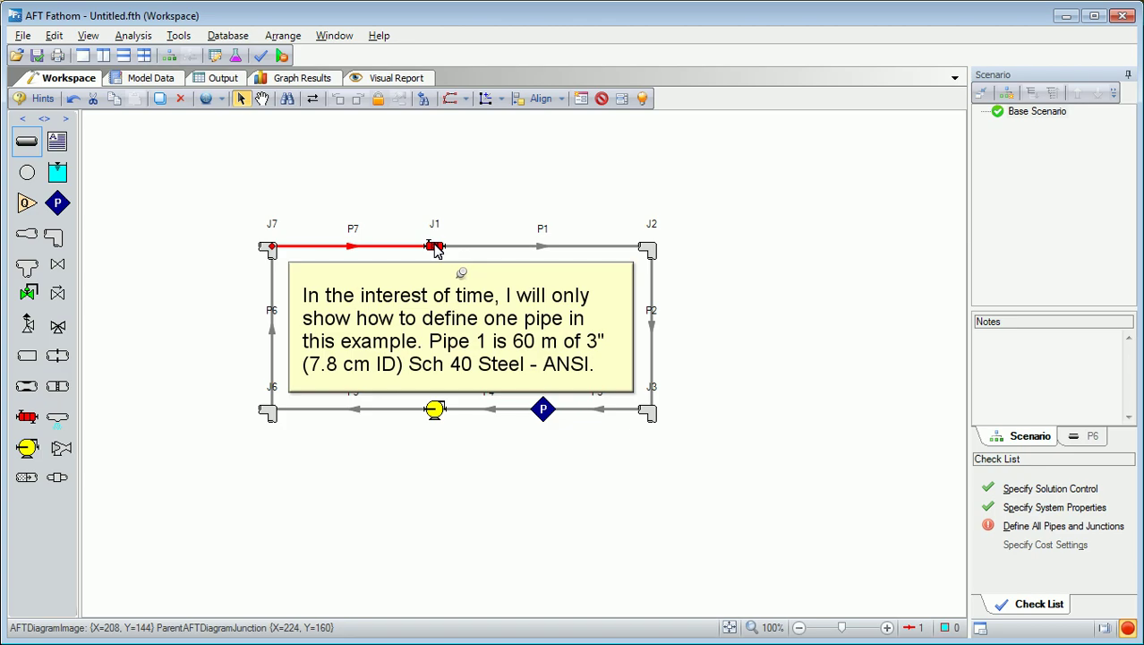
# Step: Define pipe P1 with a length of 60 meters, Steel - ANSI material, 3 inch size and schedule 40
pyautogui.doubleClick(488, 248)
pyautogui.write('60')
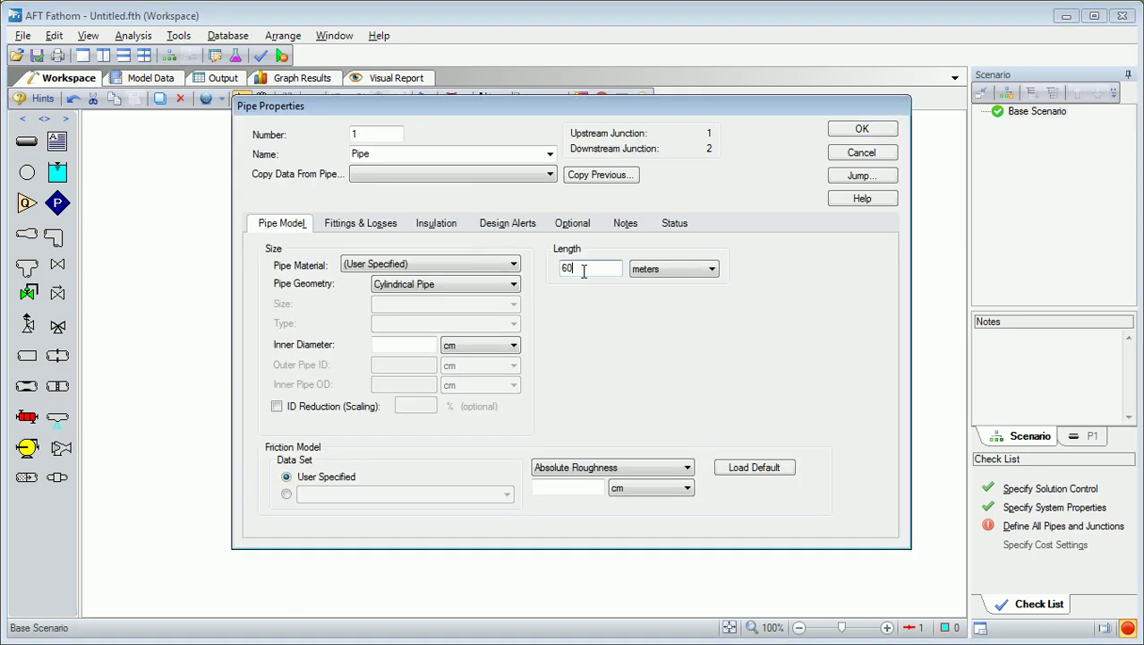
pyautogui.click(513, 265)
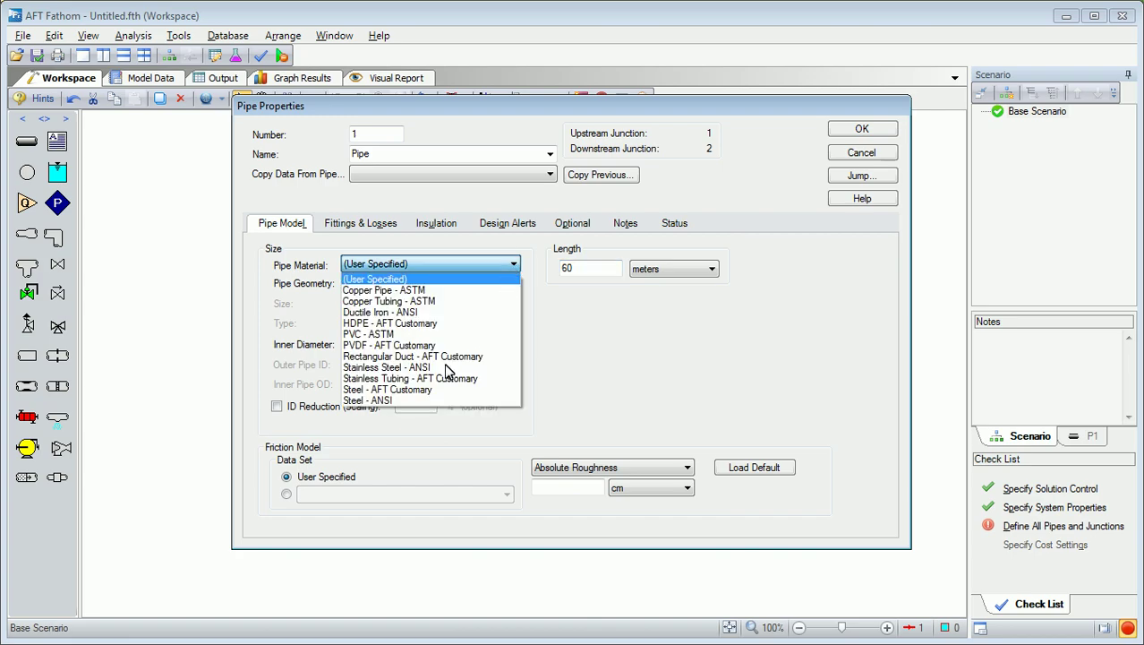
pyautogui.click(409, 400)
pyautogui.click(515, 306)
pyautogui.click(515, 306)
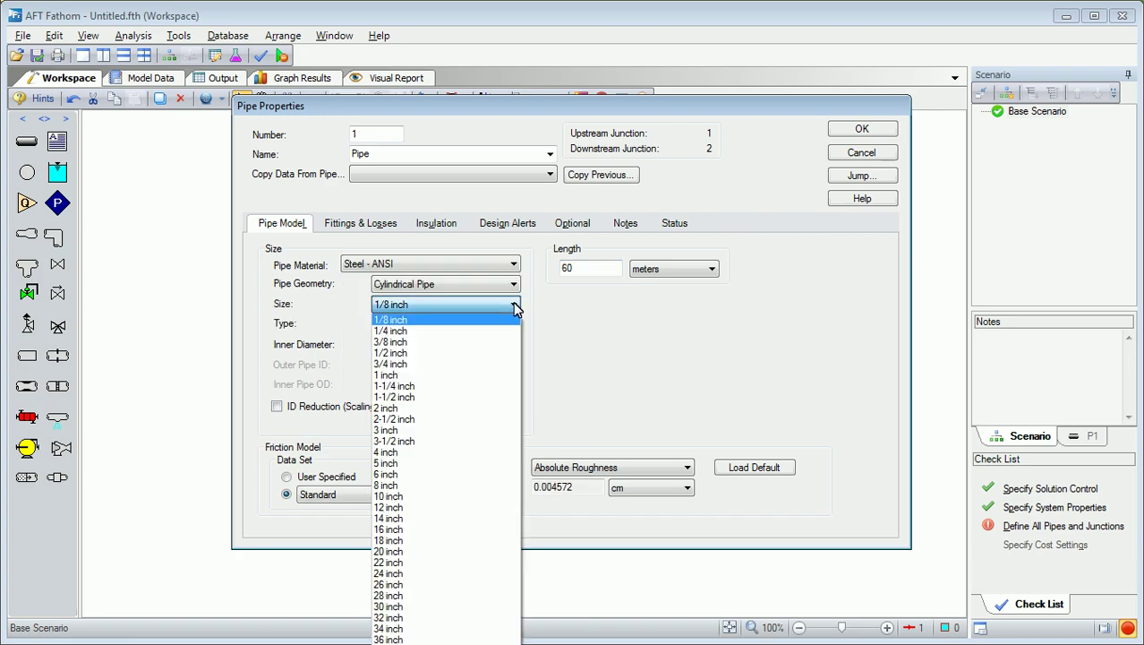
pyautogui.click(419, 434)
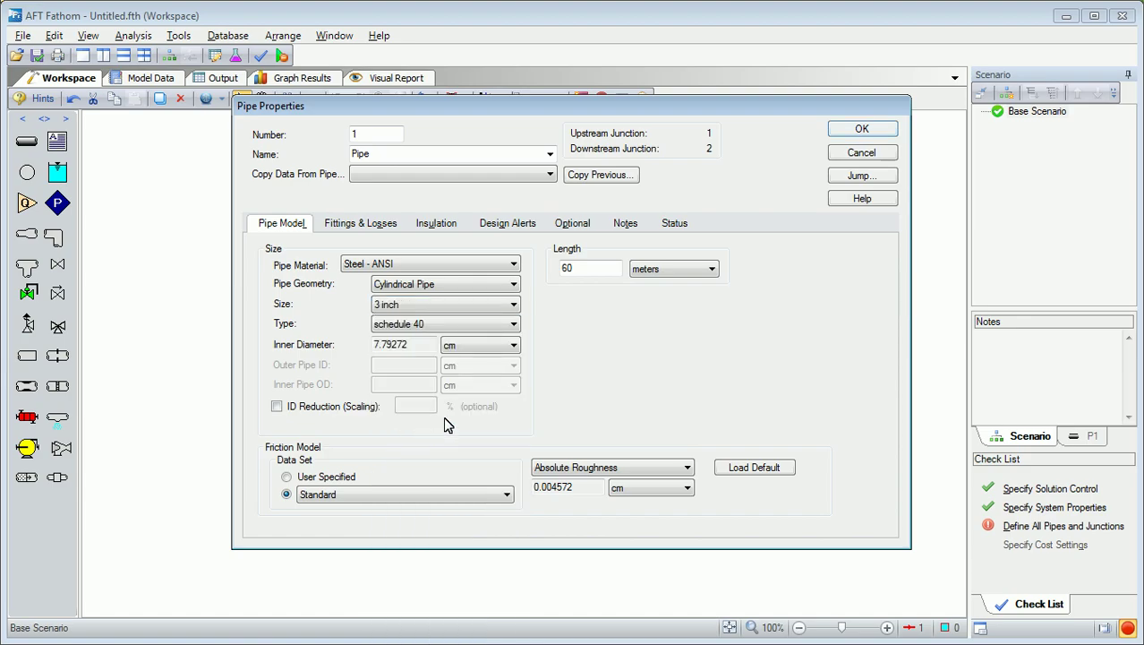
# Step: Accept pipe P1's properties, then inspect the input data of pipes P2, P3 and P4 in the Inspection window
pyautogui.click(870, 128)
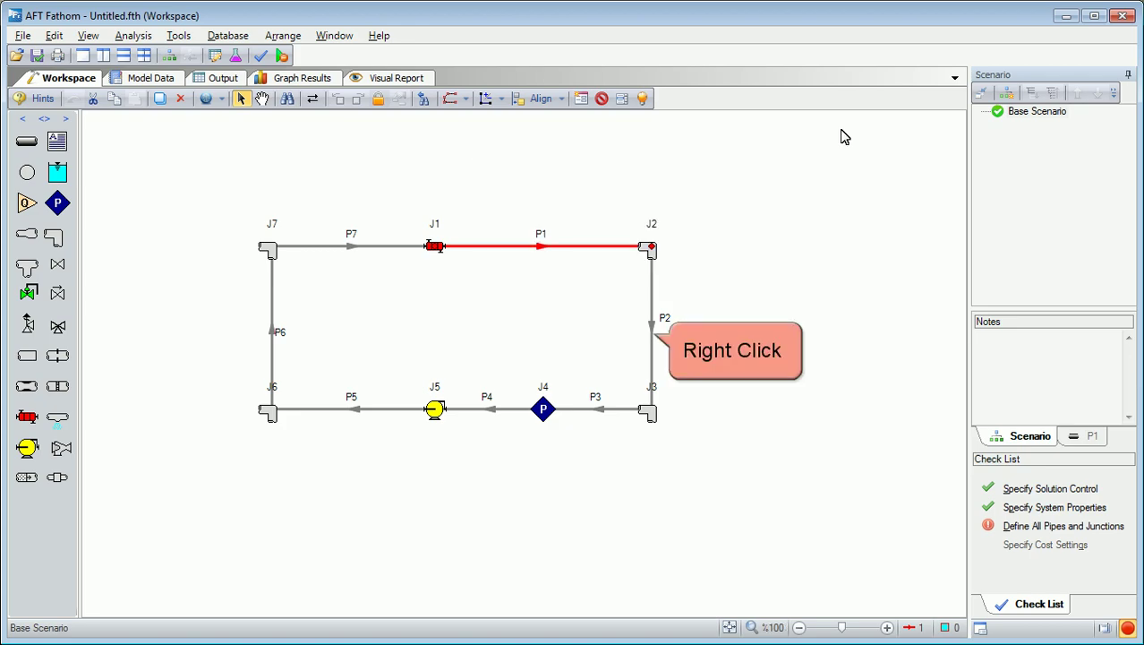
pyautogui.moveTo(654, 333)
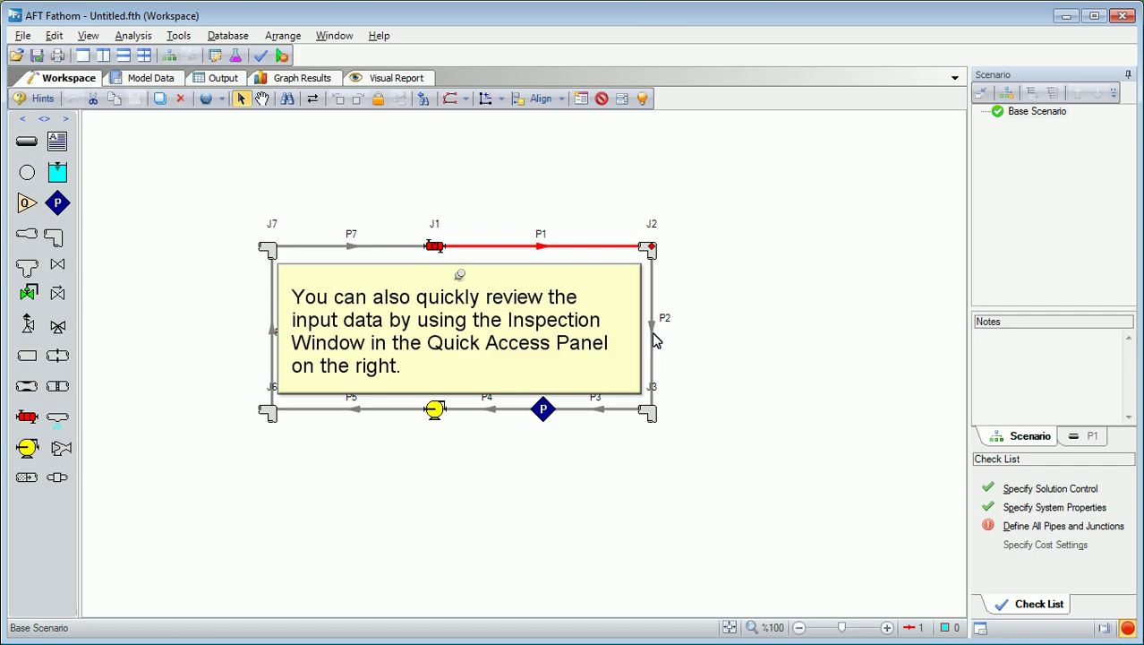
pyautogui.click(654, 338)
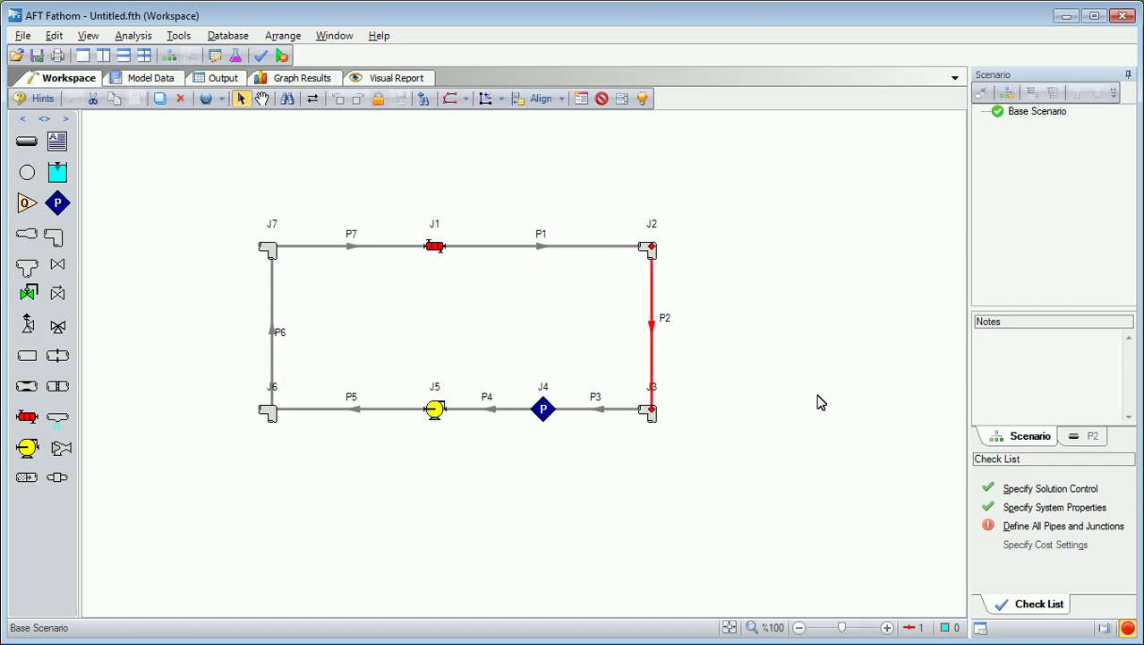
pyautogui.click(1085, 438)
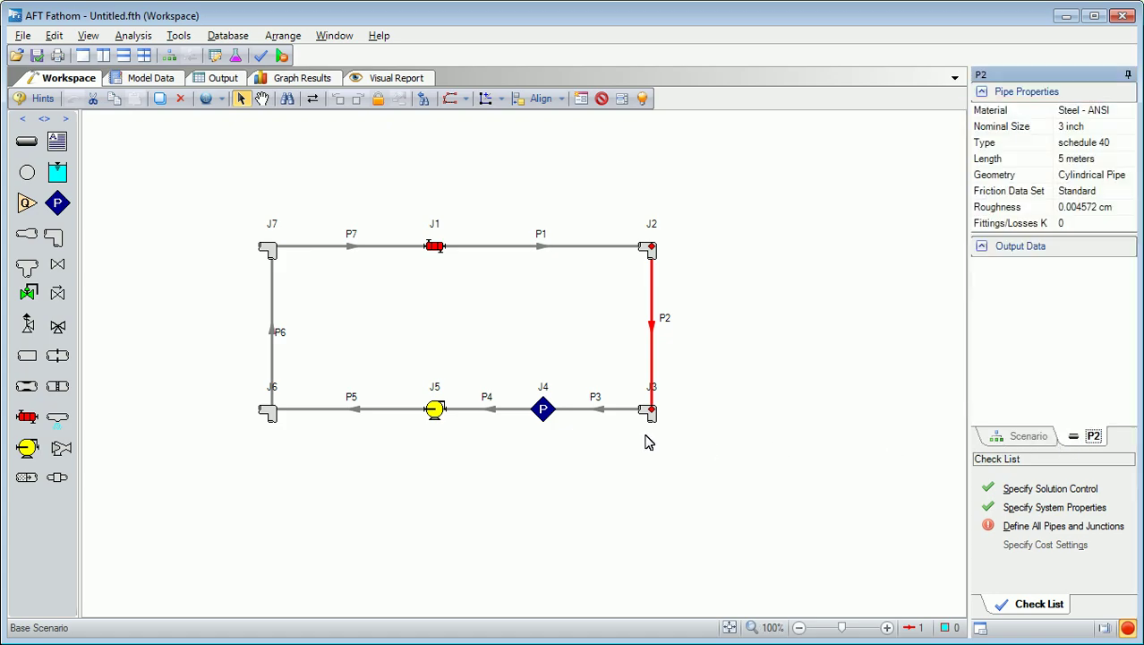
pyautogui.click(591, 414)
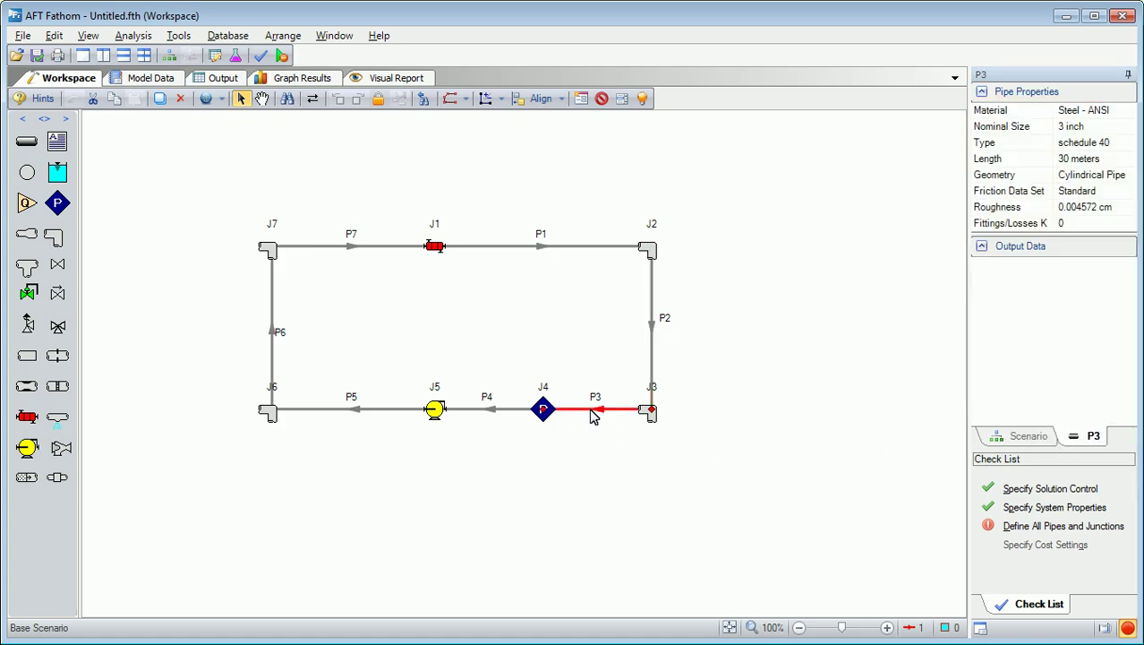
pyautogui.click(498, 412)
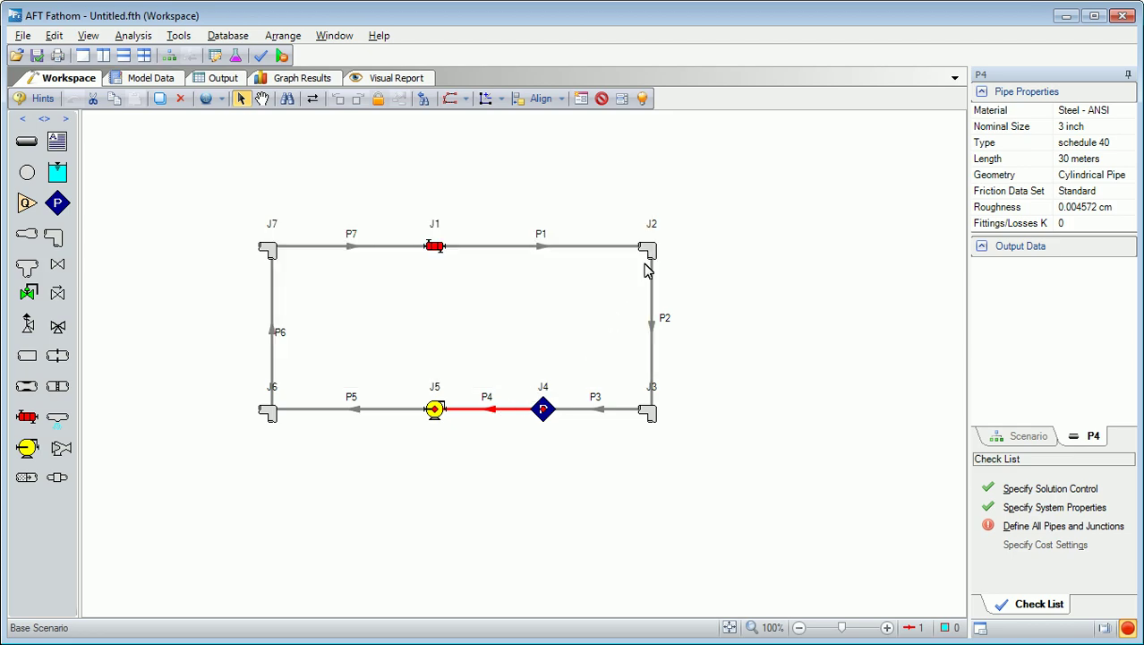
# Step: Define bend J2 with an inlet elevation of 5 meters and the Standard Elbow (knee, threaded) type
pyautogui.doubleClick(651, 255)
pyautogui.click(602, 204)
pyautogui.write('5')
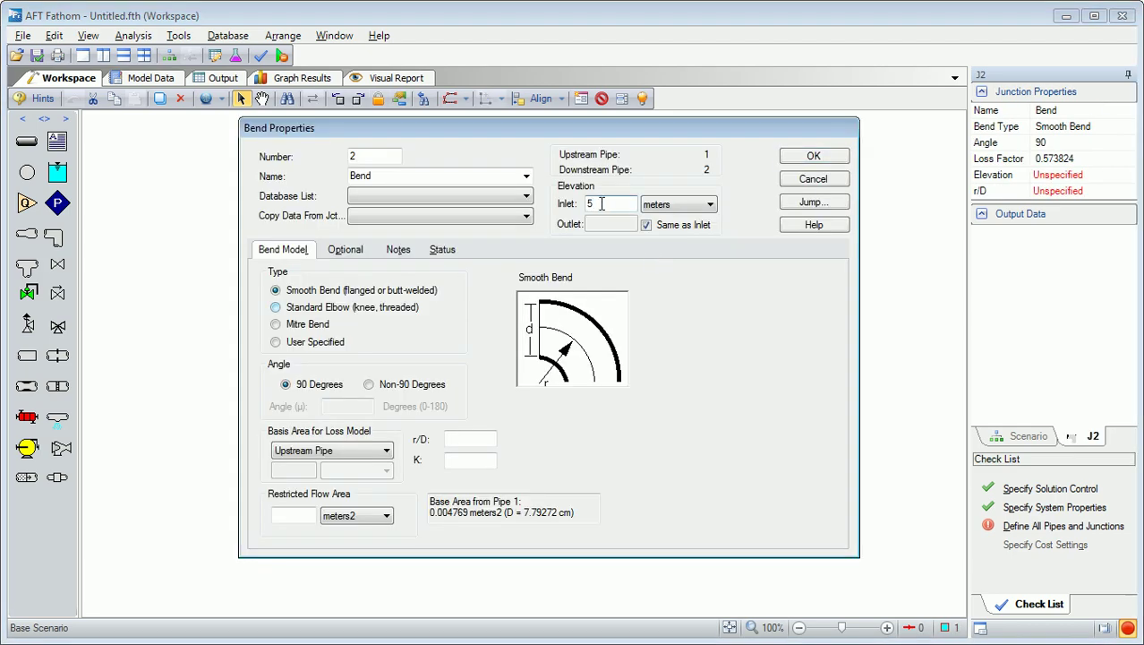
pyautogui.click(276, 307)
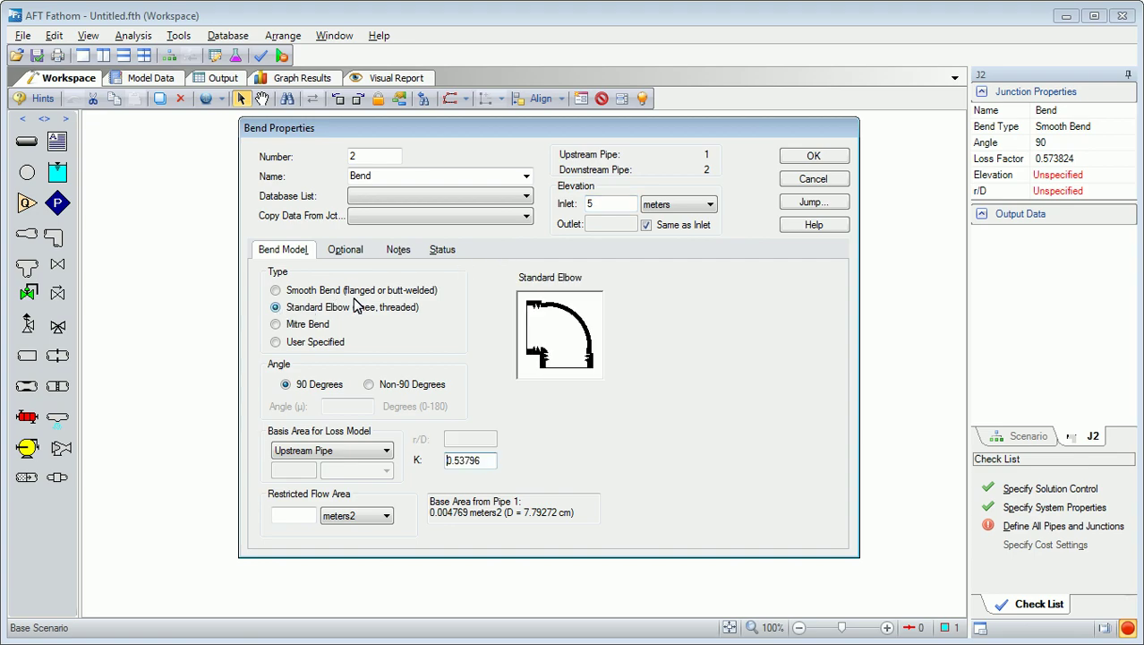
pyautogui.click(812, 158)
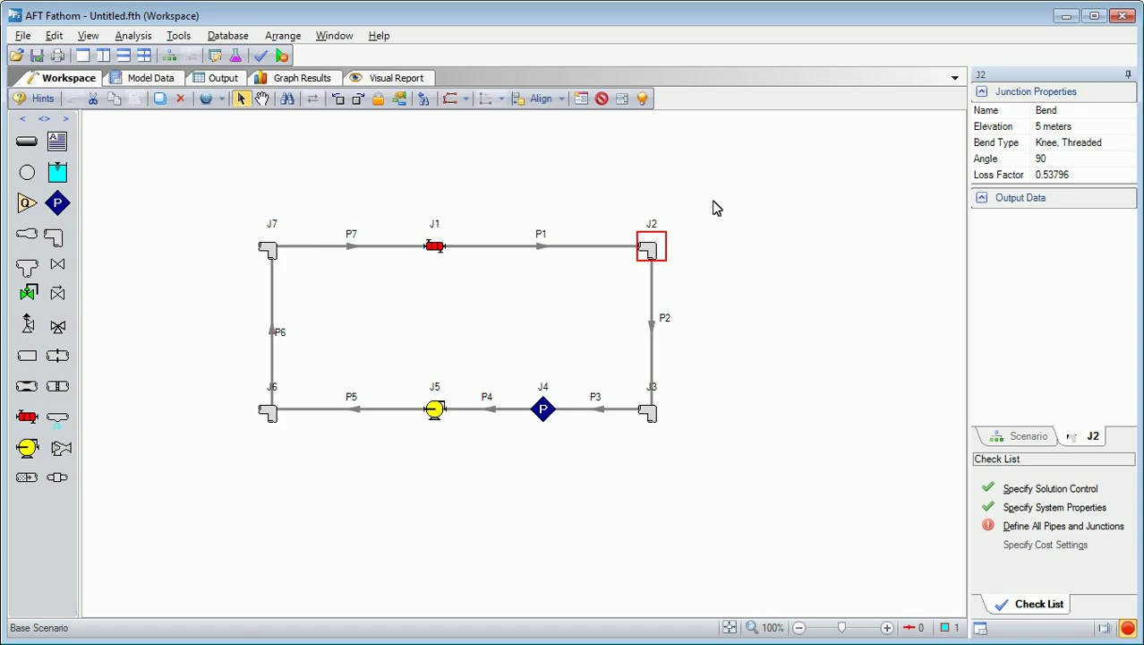
# Step: Give heat exchanger J1 a 5 meter inlet elevation and a Resistance Curve loss model using volumetric flow and pressure
pyautogui.click(436, 251)
pyautogui.doubleClick(436, 251)
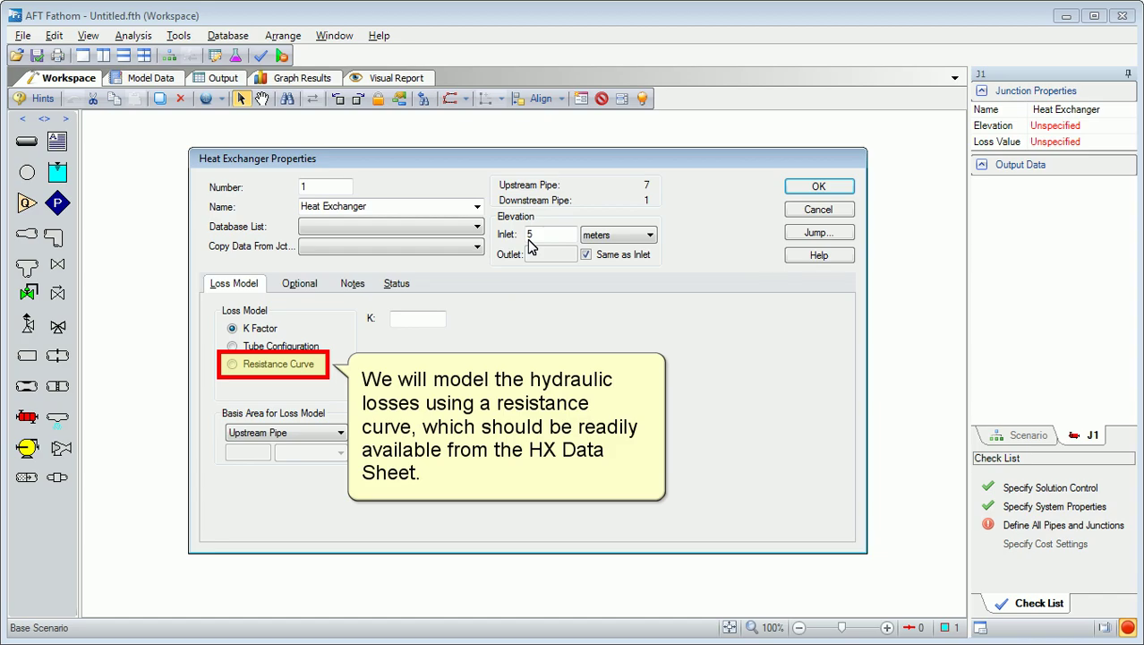
pyautogui.click(232, 365)
pyautogui.click(287, 387)
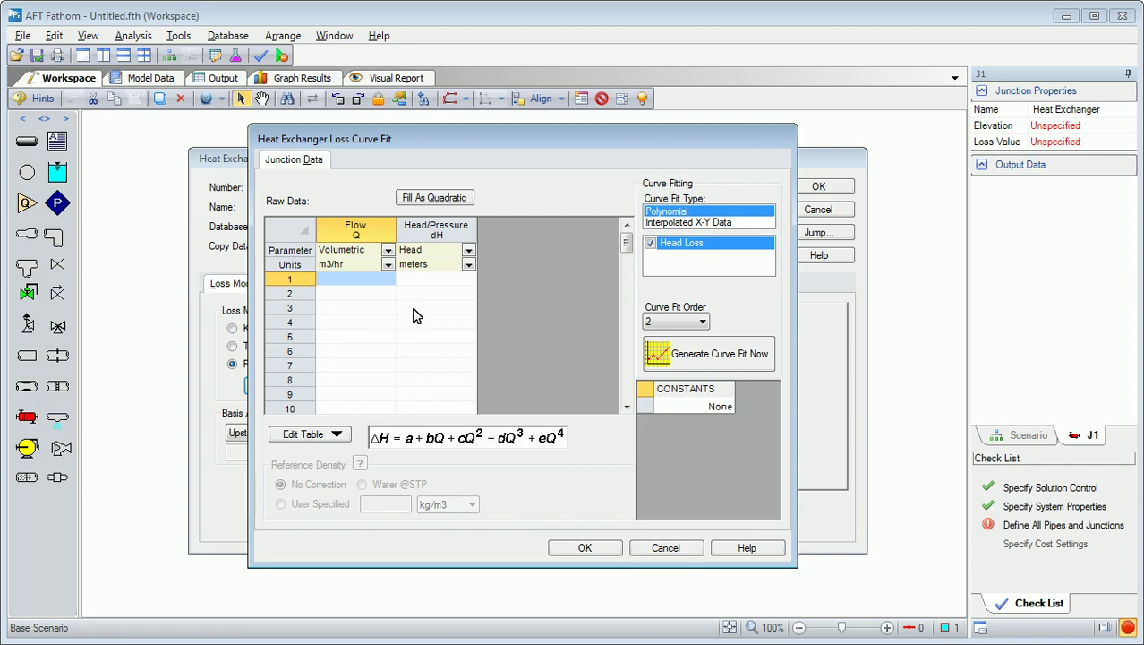
pyautogui.click(470, 257)
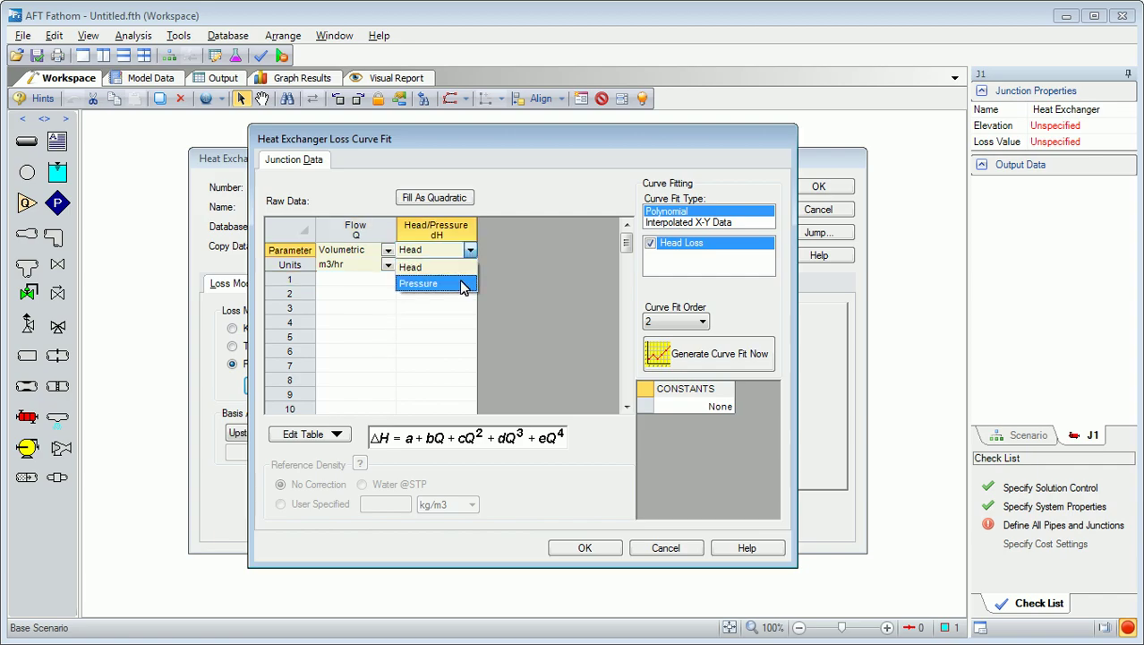
pyautogui.click(459, 285)
# Step: Enter the heat exchanger's curve data: flows of 0, 45 and 90 m3/hr with pressure losses of 0, 1.5 and 6 bar
pyautogui.click(362, 283)
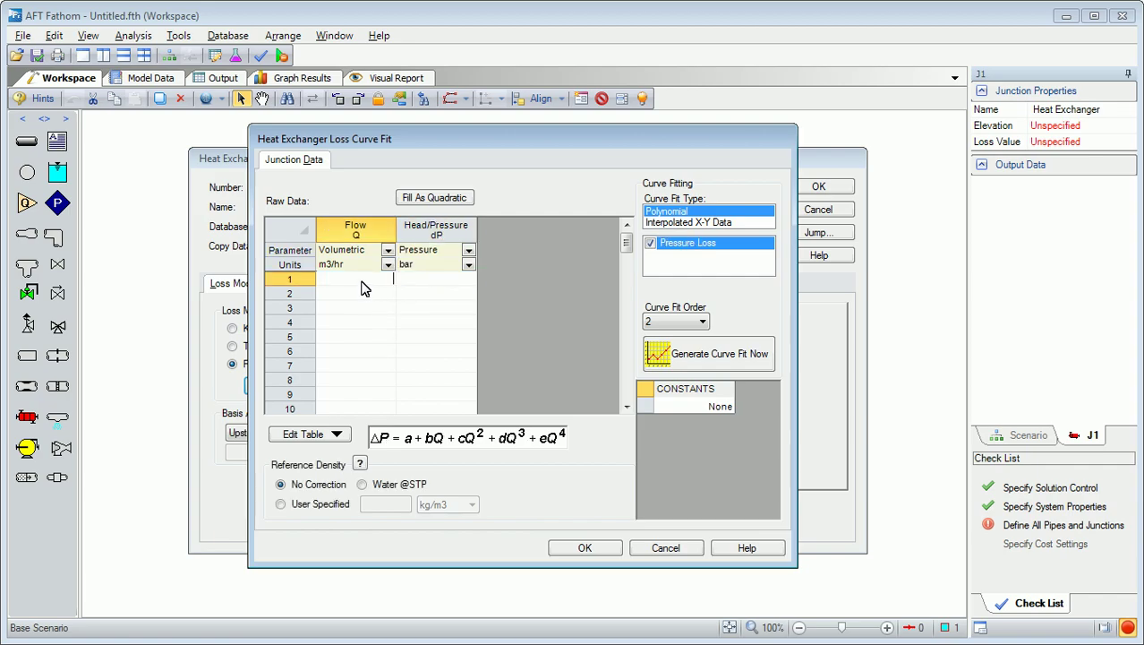
pyautogui.write('0')
pyautogui.press('Return')
pyautogui.write('45')
pyautogui.press('Return')
pyautogui.write('90')
pyautogui.click(420, 278)
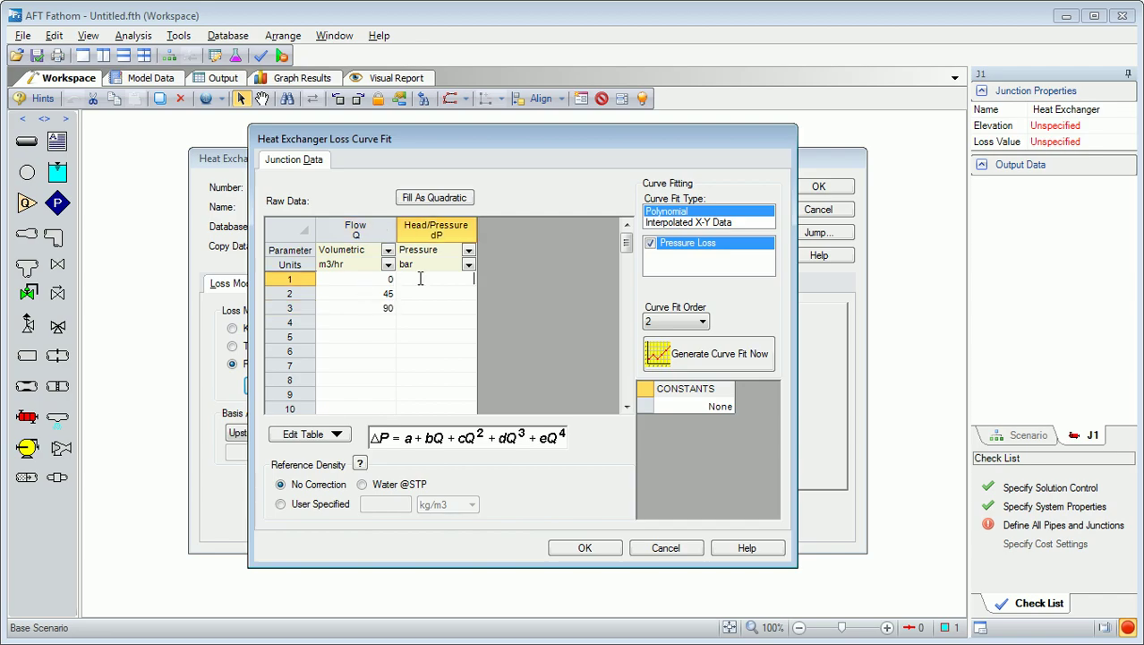
pyautogui.write('0')
pyautogui.press('Return')
pyautogui.write('1.5')
pyautogui.press('Return')
pyautogui.write('6')
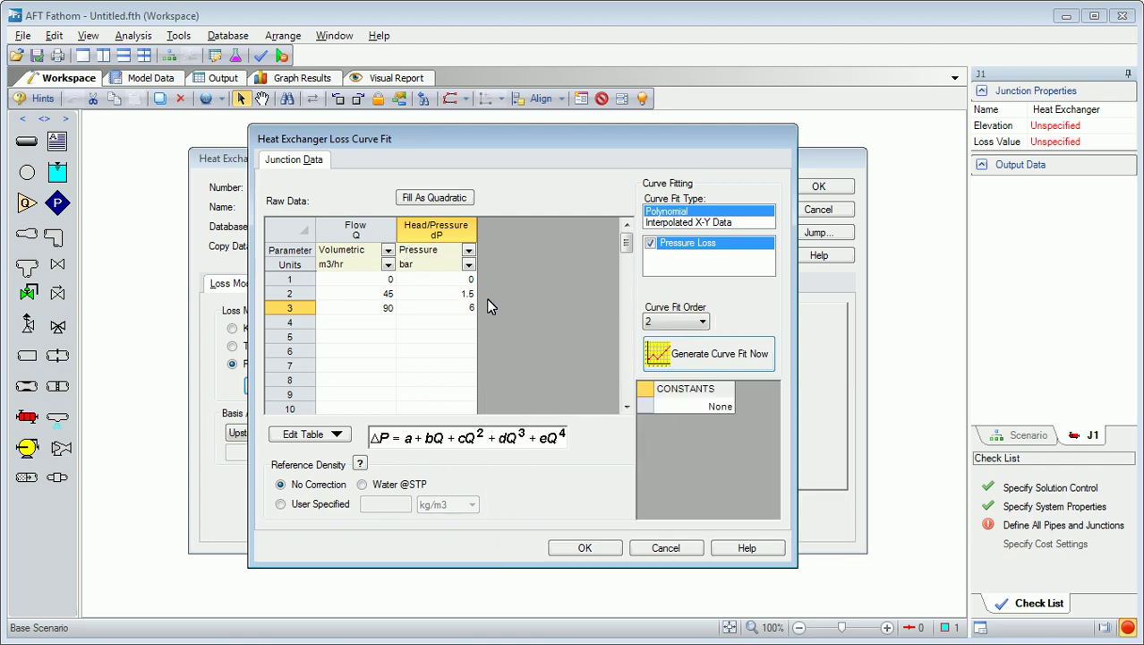
# Step: Generate the second-order polynomial curve fit for the pressure loss and accept the heat exchanger's properties
pyautogui.click(697, 362)
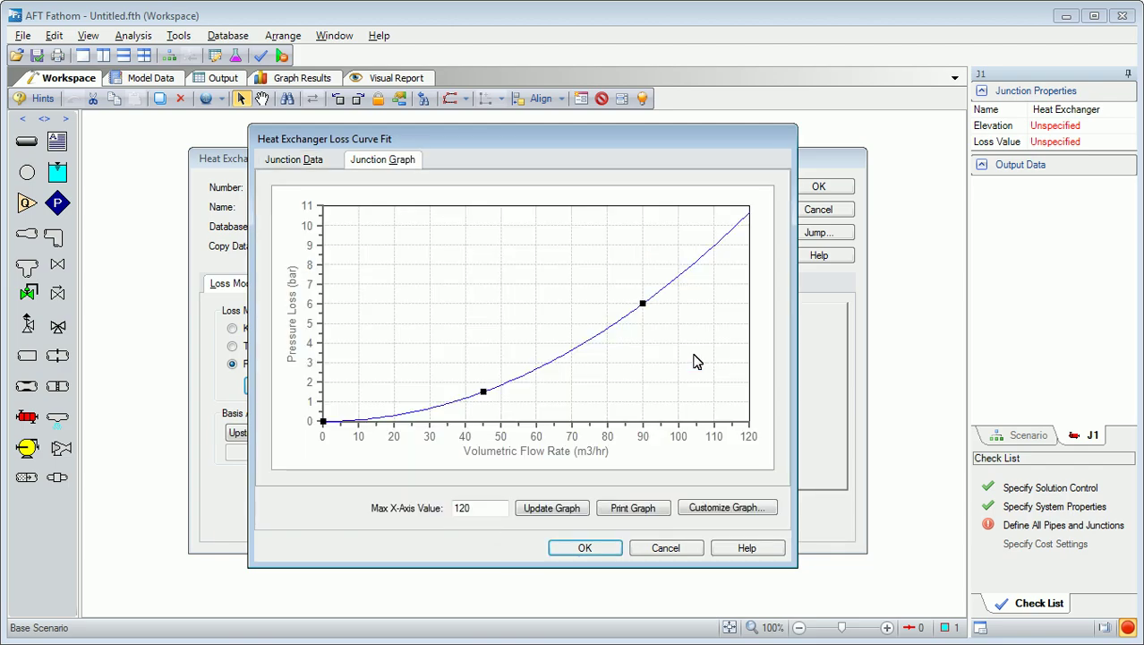
pyautogui.click(586, 546)
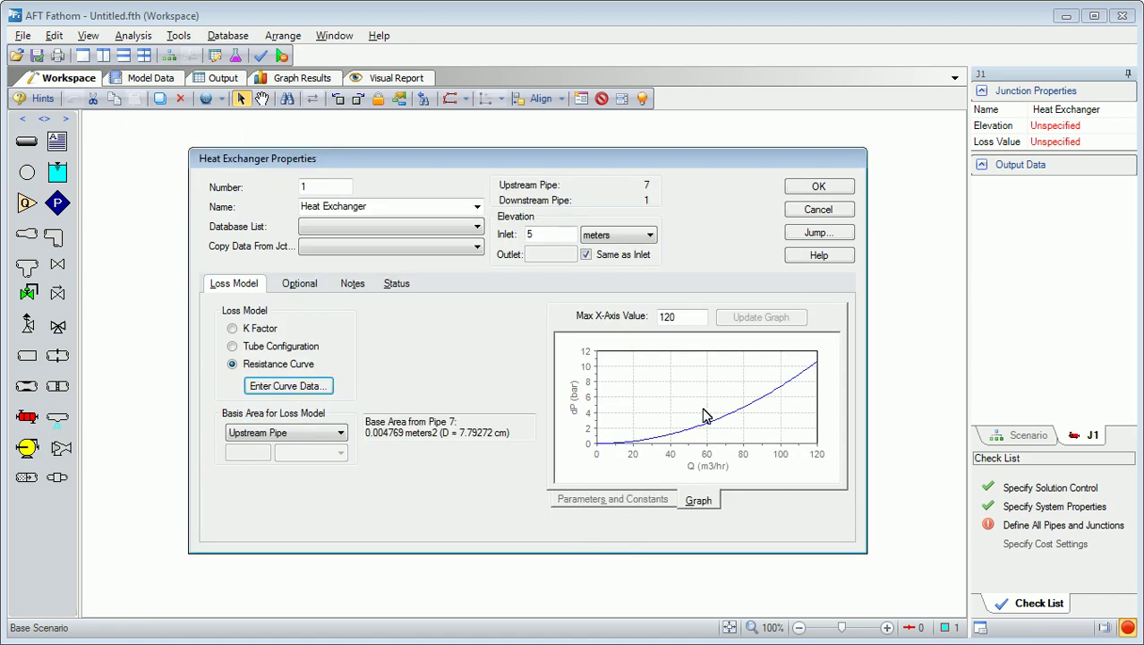
pyautogui.click(818, 189)
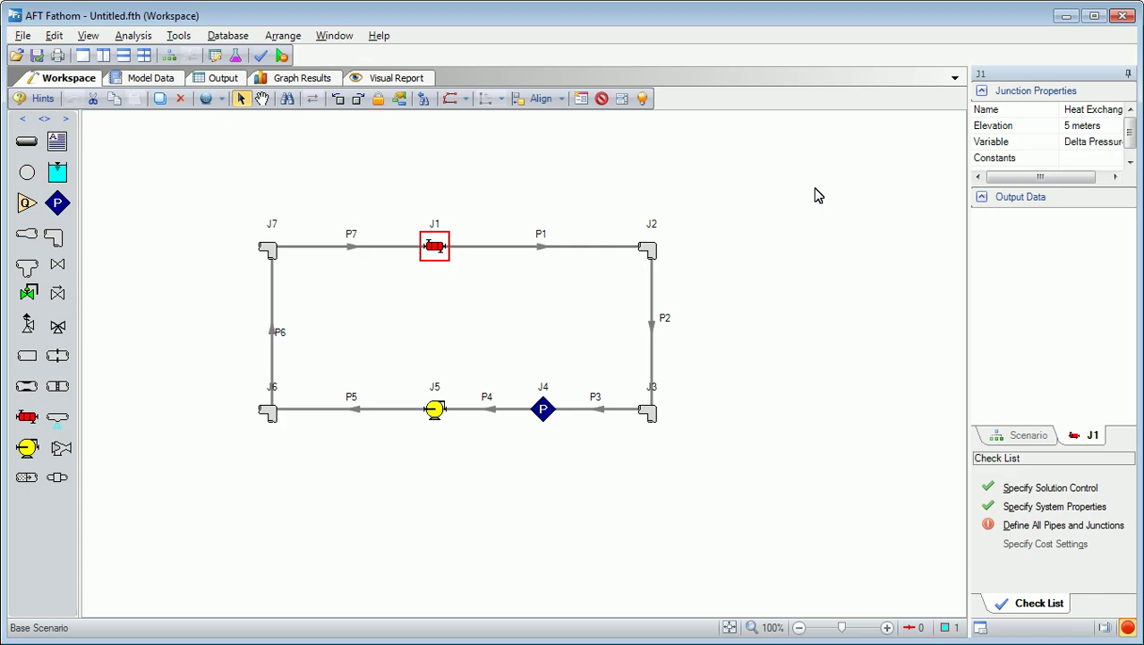
# Step: Define Assigned Pressure J4 with a stagnation pressure of 1.5 barG and an elevation of 0 meters
pyautogui.doubleClick(545, 410)
pyautogui.click(360, 306)
pyautogui.write('1.5')
pyautogui.click(469, 303)
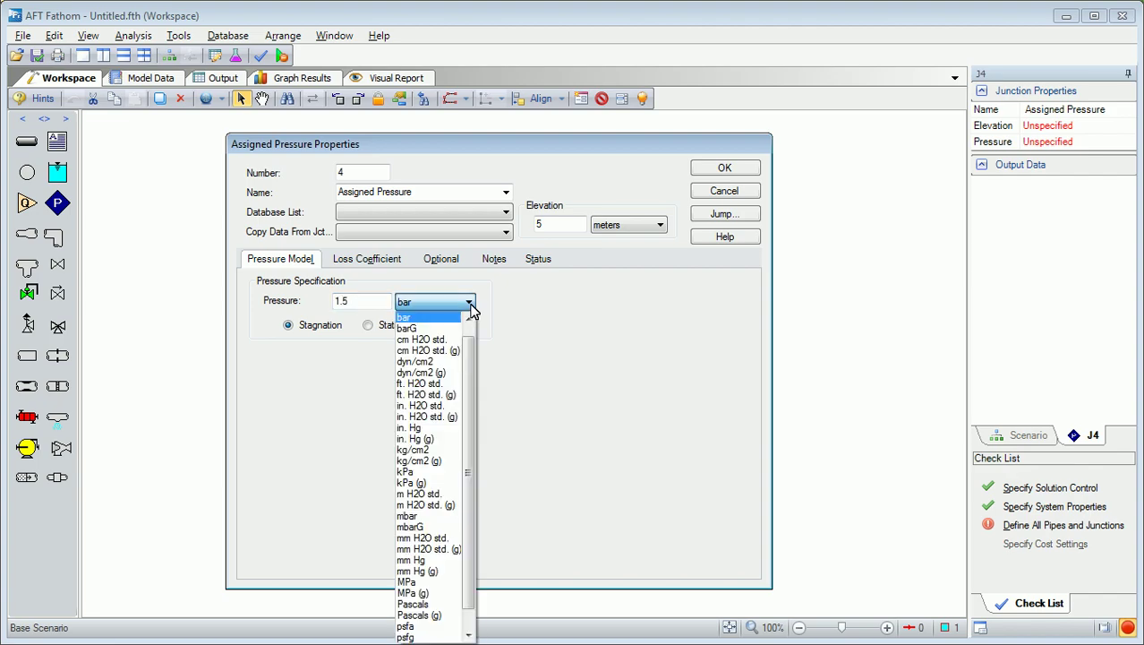
pyautogui.click(422, 329)
pyautogui.click(563, 224)
pyautogui.press('BackSpace')
pyautogui.write('0')
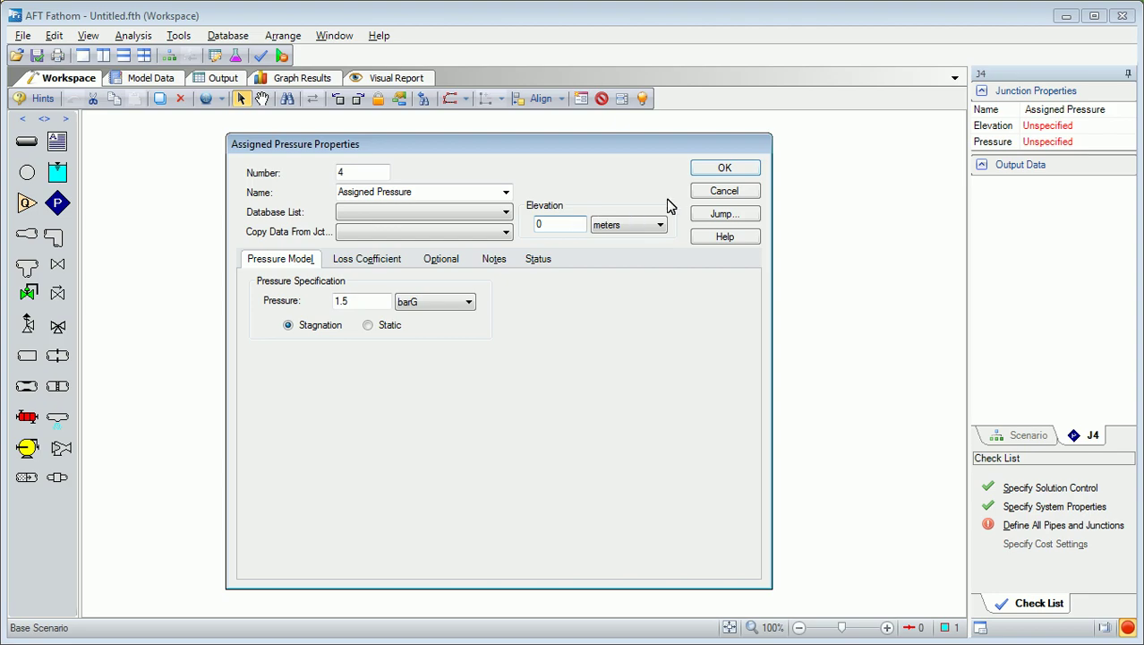
pyautogui.click(725, 169)
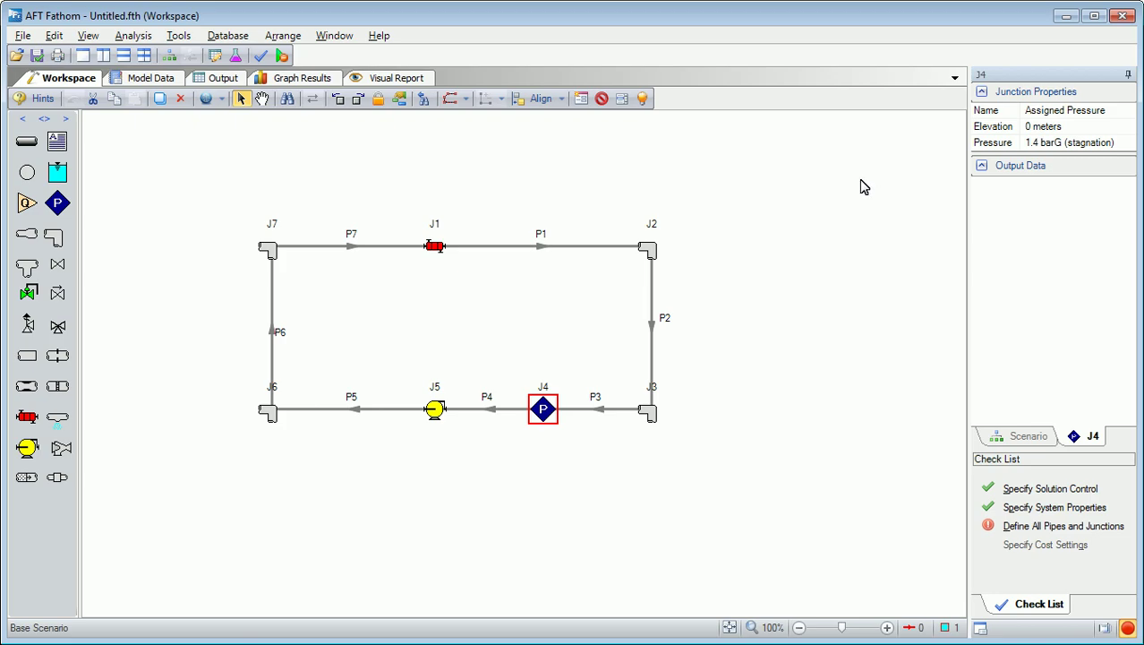
# Step: Define pump J5 with a 0 meter inlet elevation and a fixed volumetric flow rate of 45 m3/hr
pyautogui.doubleClick(435, 409)
pyautogui.click(245, 275)
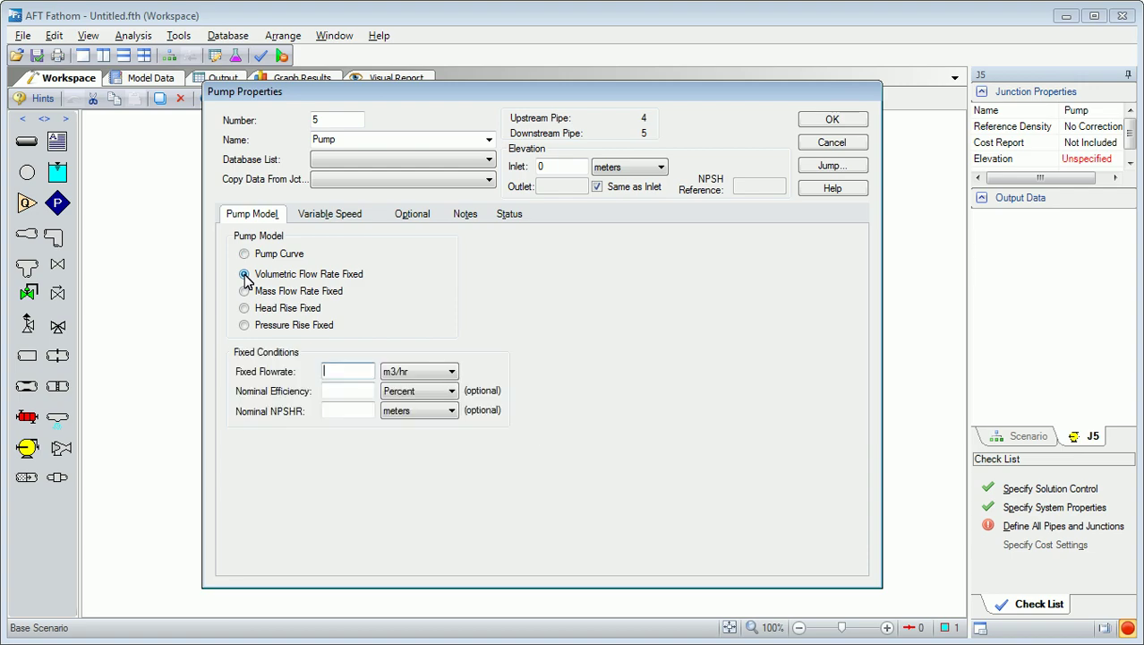
pyautogui.click(354, 372)
pyautogui.write('45')
pyautogui.click(832, 119)
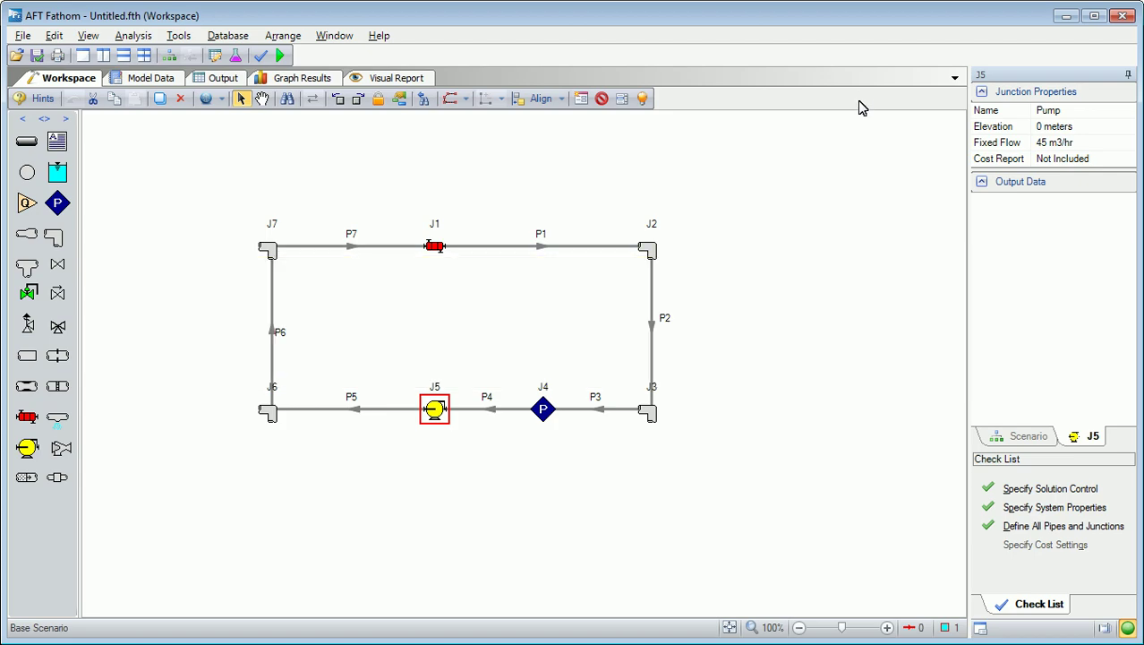
# Step: Align the bend icons with their pipes by rotating J3 once right, J6 twice right and J7 once left
pyautogui.click(359, 102)
pyautogui.click(358, 101)
pyautogui.click(650, 412)
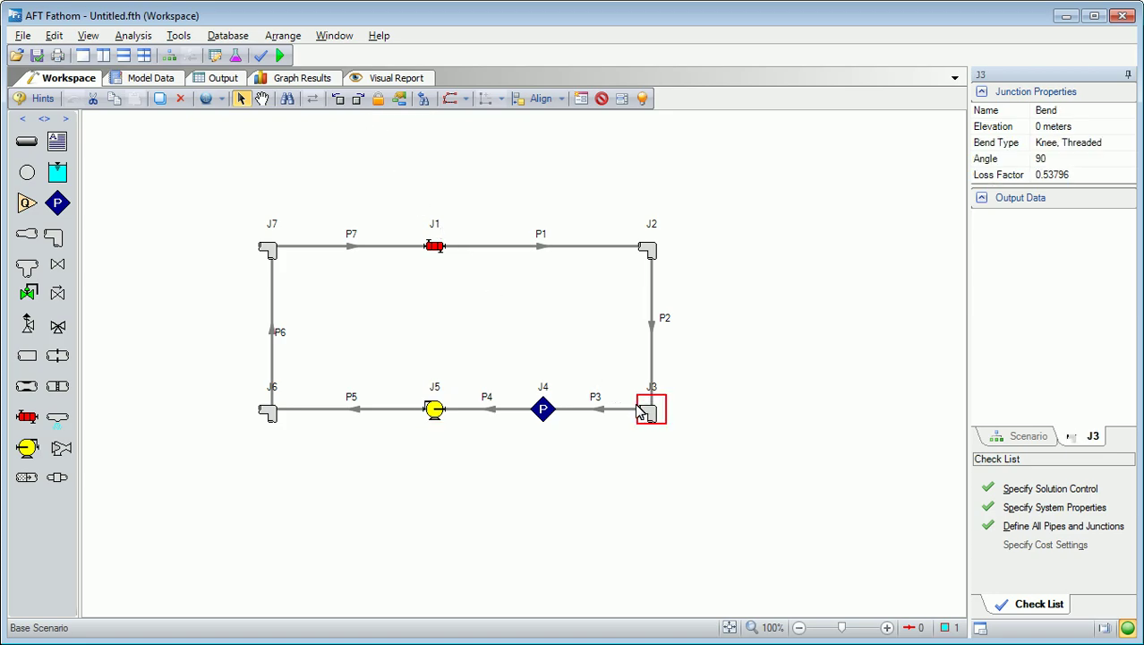
pyautogui.click(358, 100)
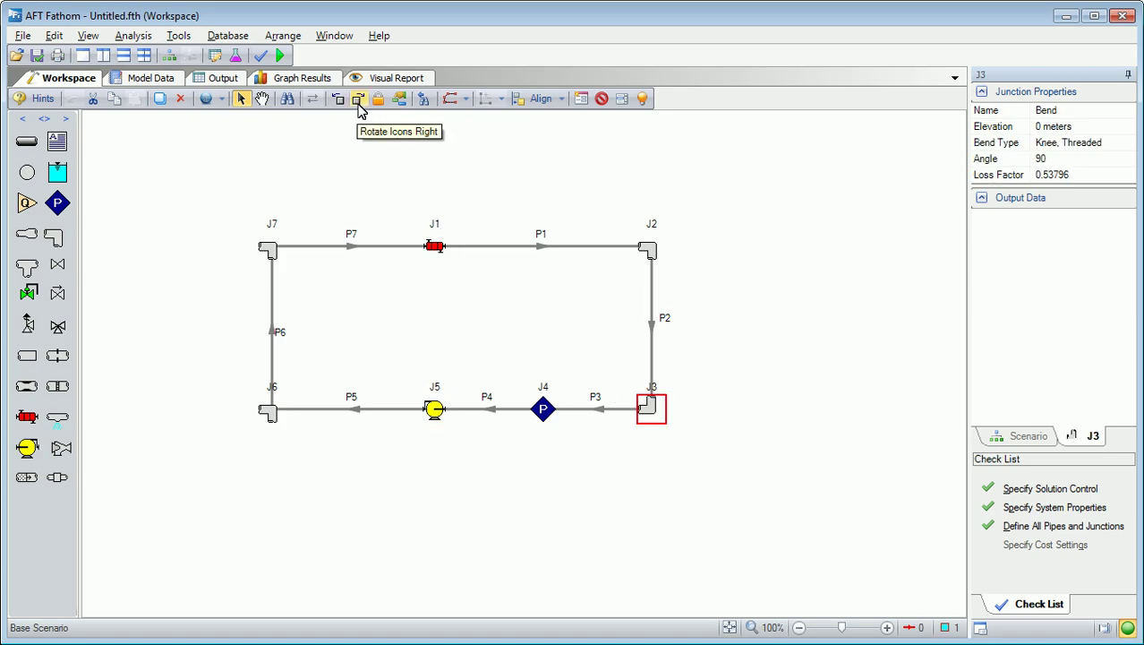
pyautogui.click(273, 414)
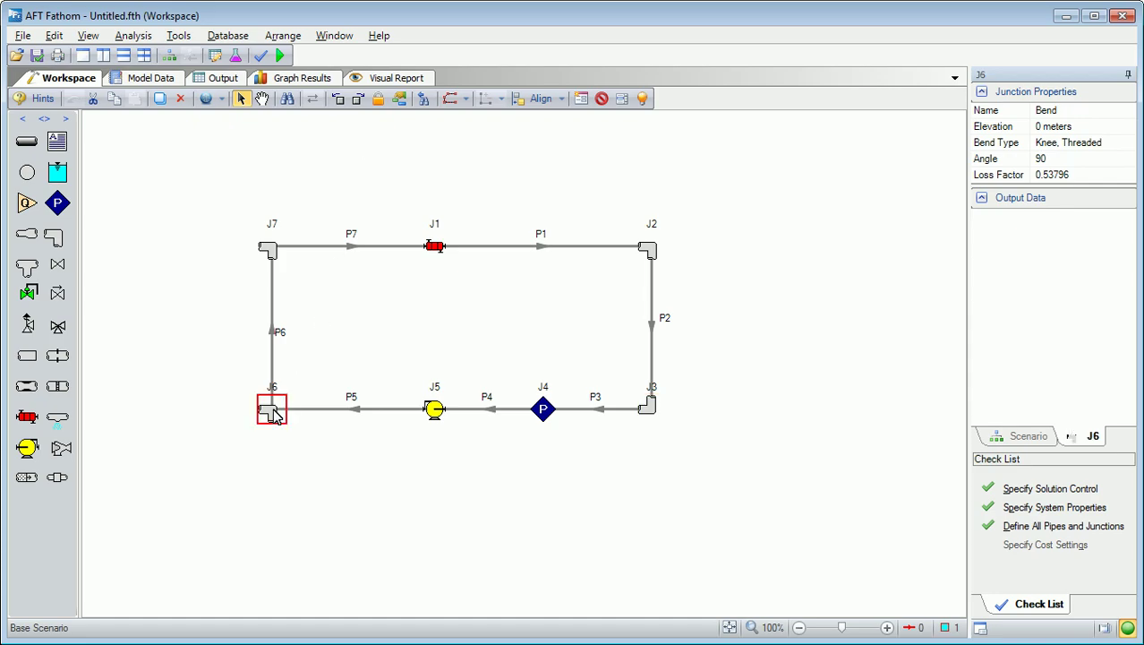
pyautogui.click(359, 100)
pyautogui.click(359, 100)
pyautogui.click(273, 254)
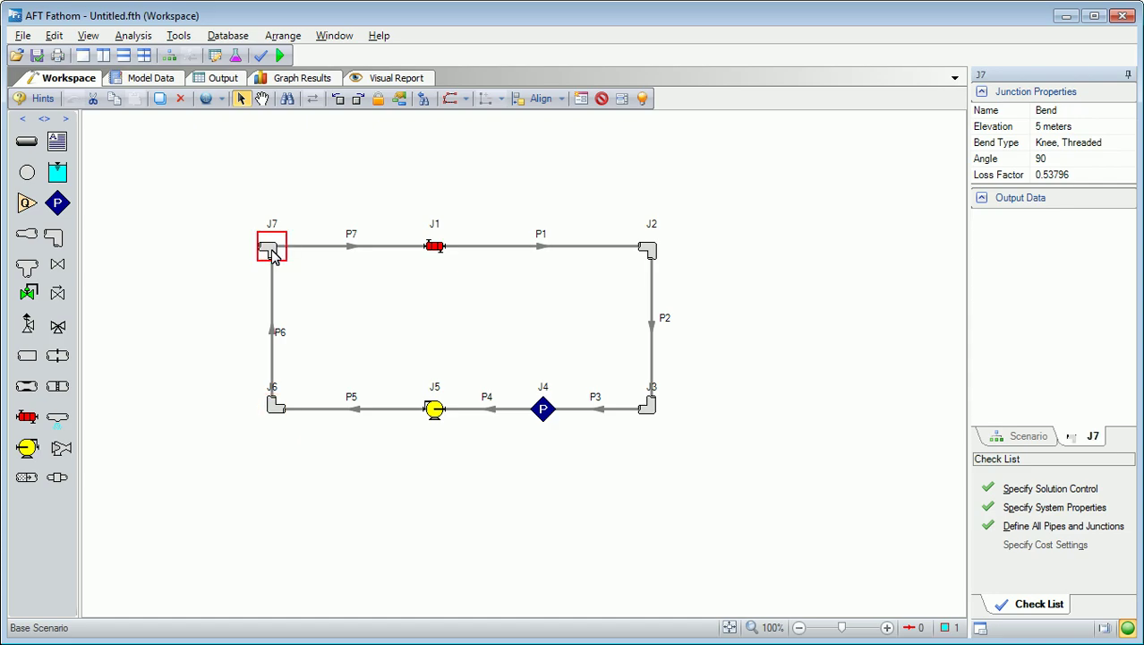
pyautogui.click(338, 99)
# Step: Move the labels of bends J3 and J6 outside the loop, beside their icons
pyautogui.click(667, 407)
pyautogui.click(259, 408)
pyautogui.click(256, 402)
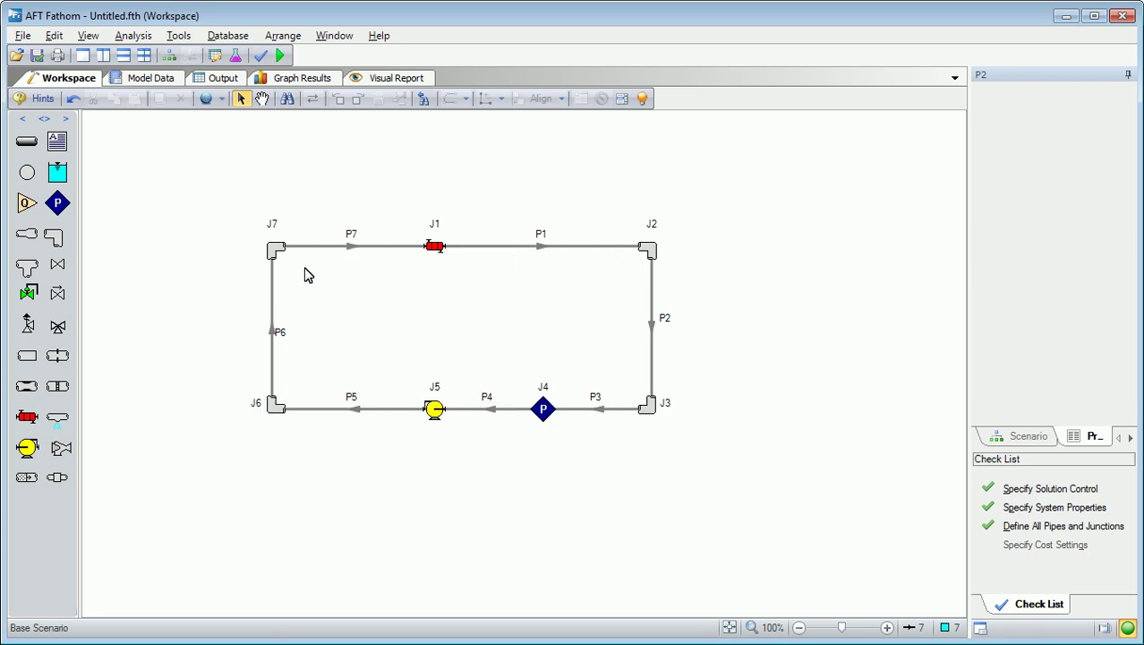
# Step: Show the Model Data window and review the pipe table and the heat exchanger's input data
pyautogui.click(335, 37)
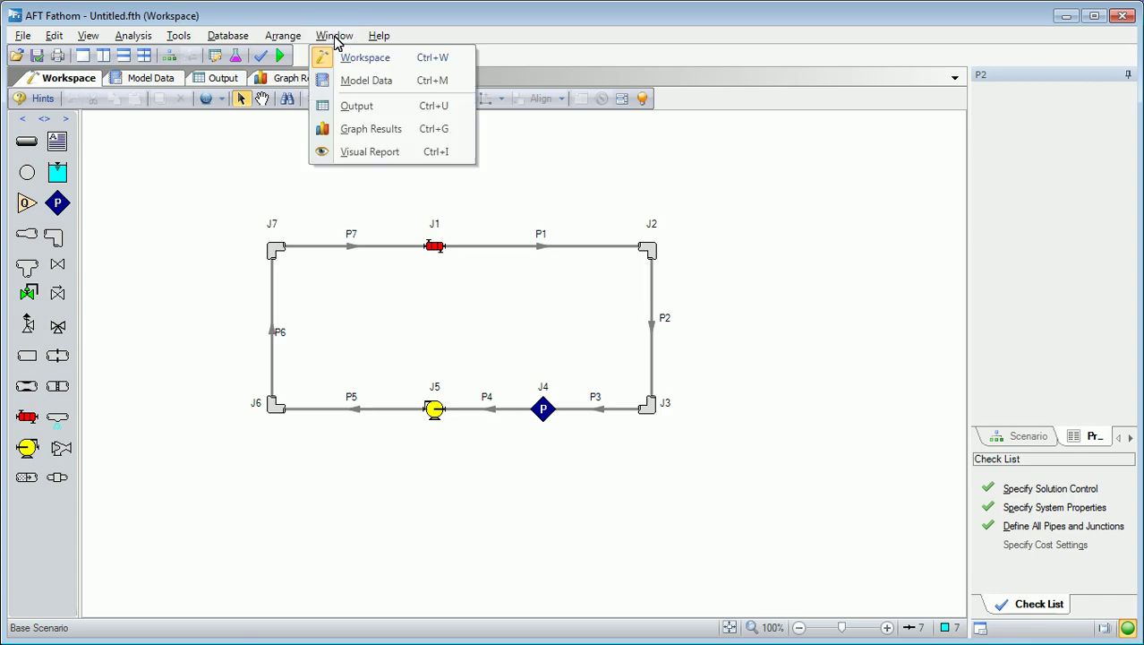
pyautogui.click(409, 82)
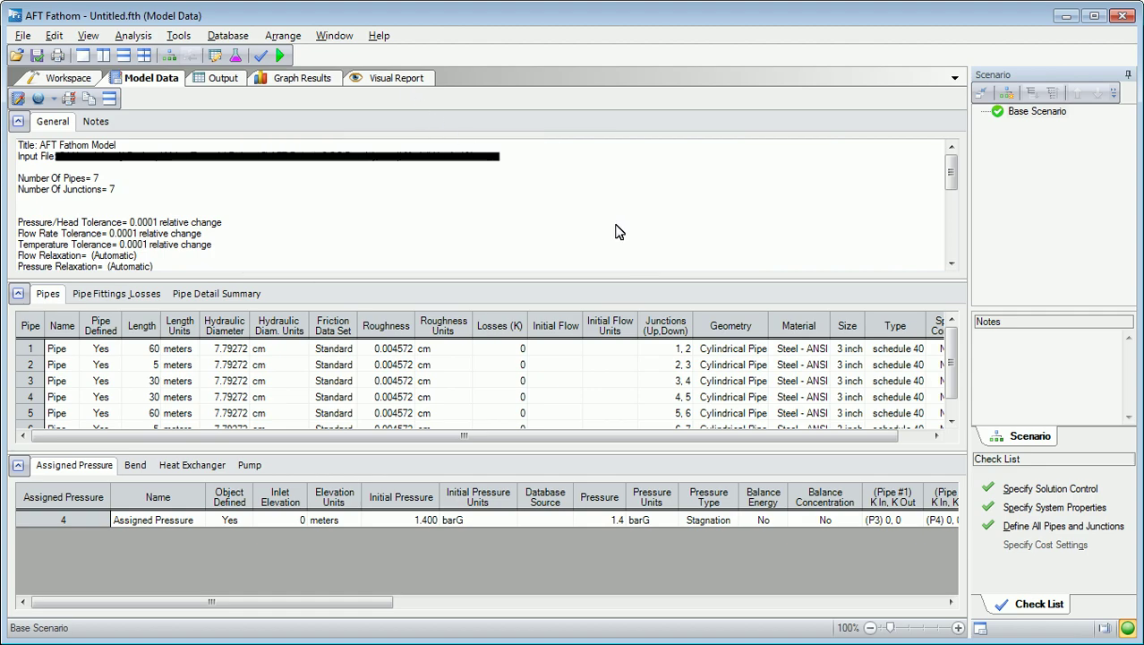
pyautogui.scroll(-1, 950, 358)
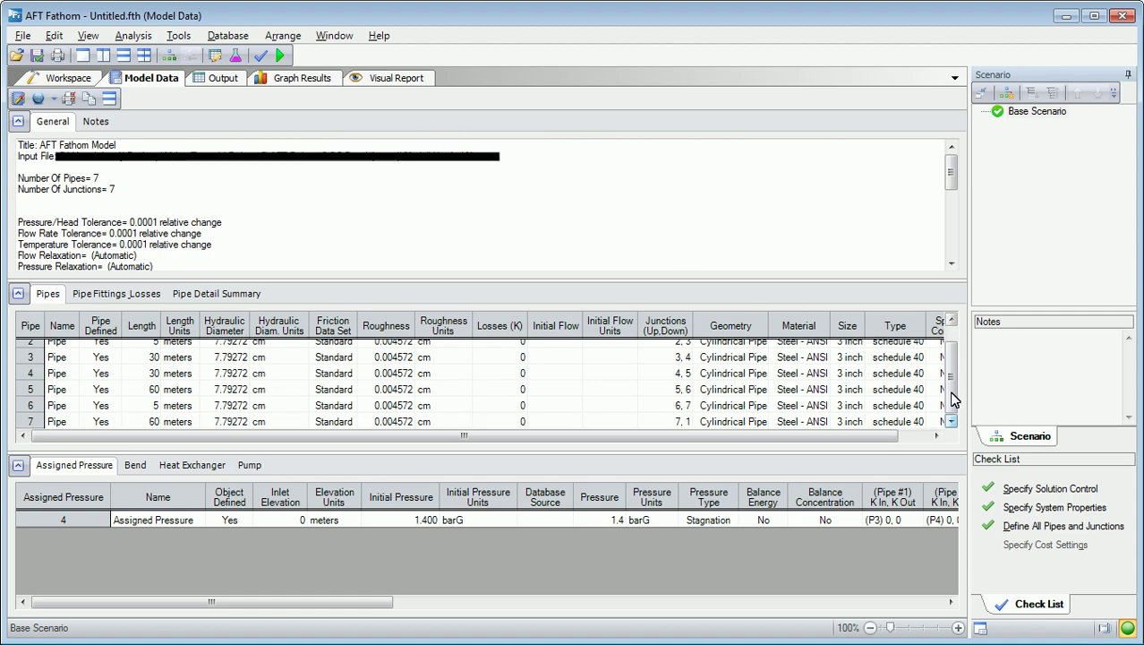
pyautogui.click(191, 466)
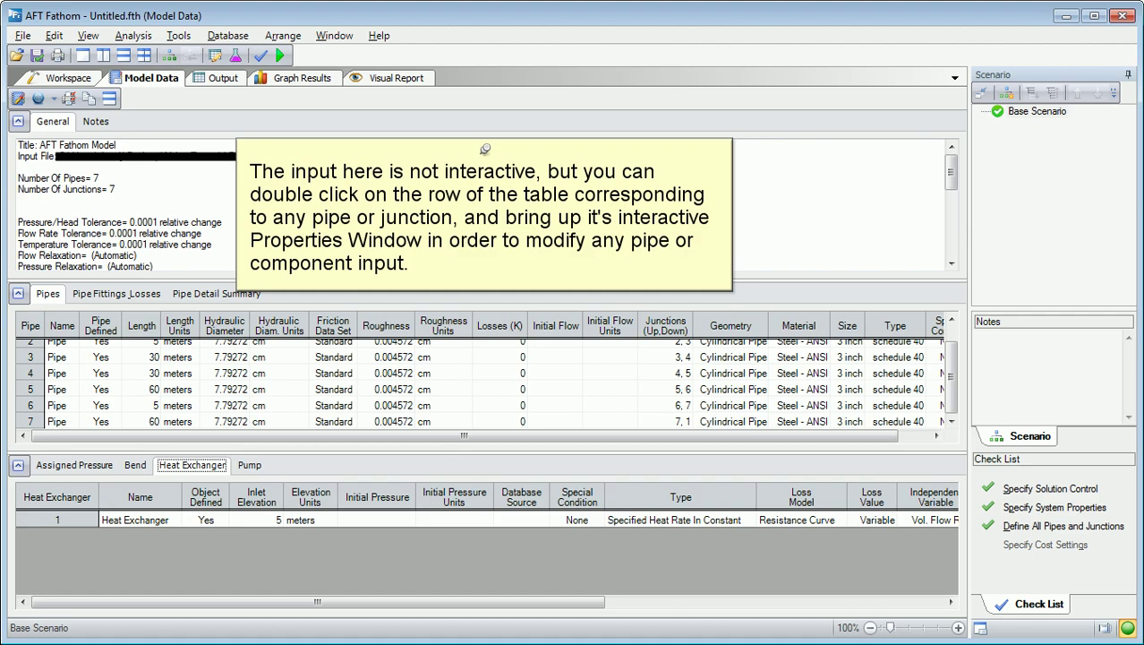
# Step: View pipe 3's properties from the pipe table, close them without changes, and show the pump's input data
pyautogui.doubleClick(32, 358)
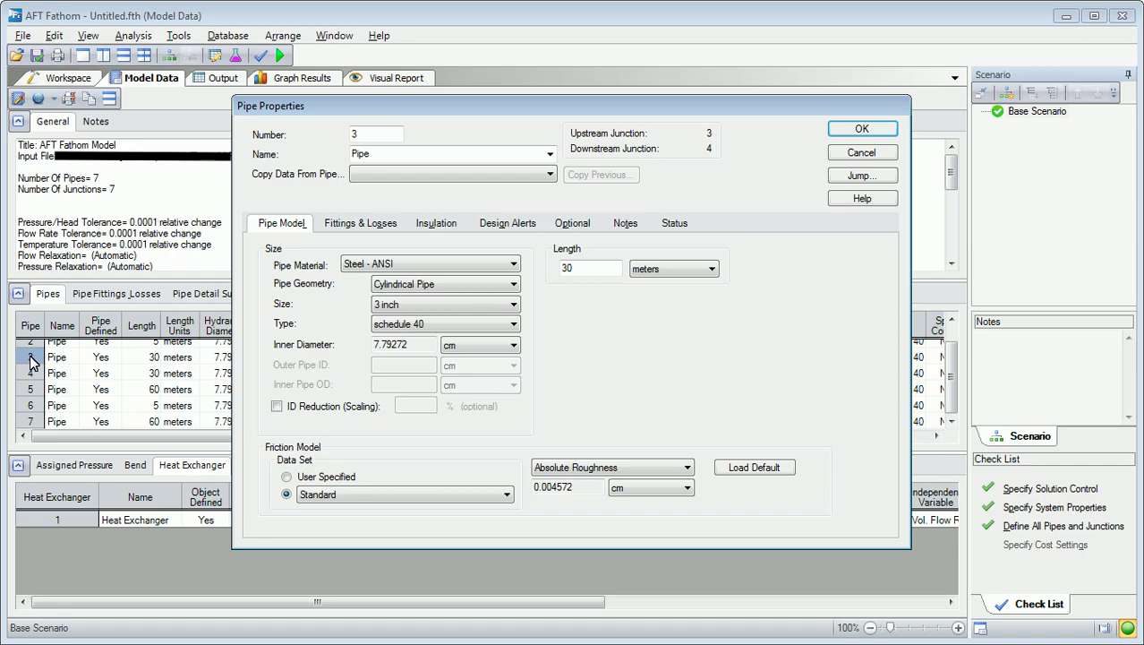
pyautogui.click(860, 153)
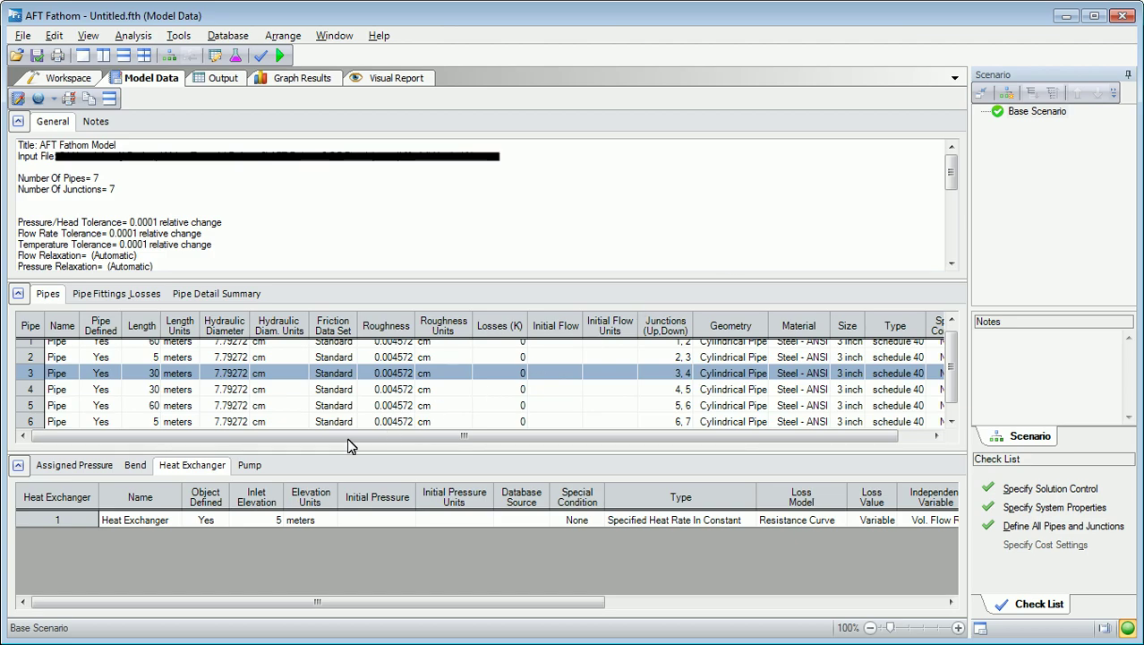
pyautogui.click(250, 466)
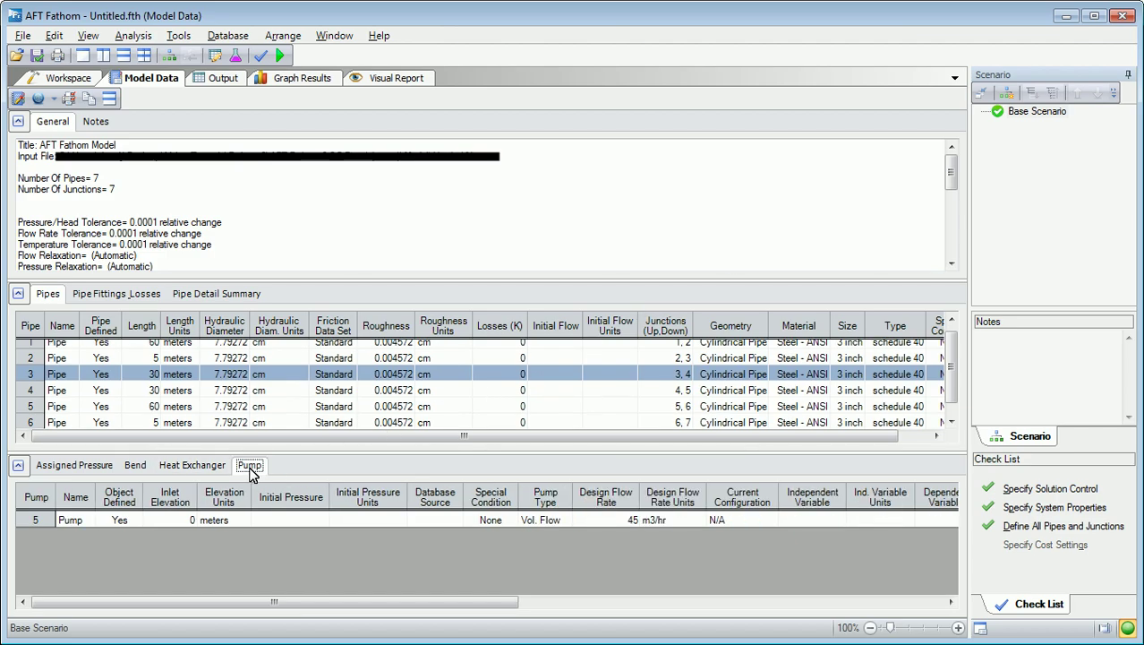
# Step: Set the pump's nominal efficiency to 90 percent from its row in the model data
pyautogui.doubleClick(67, 521)
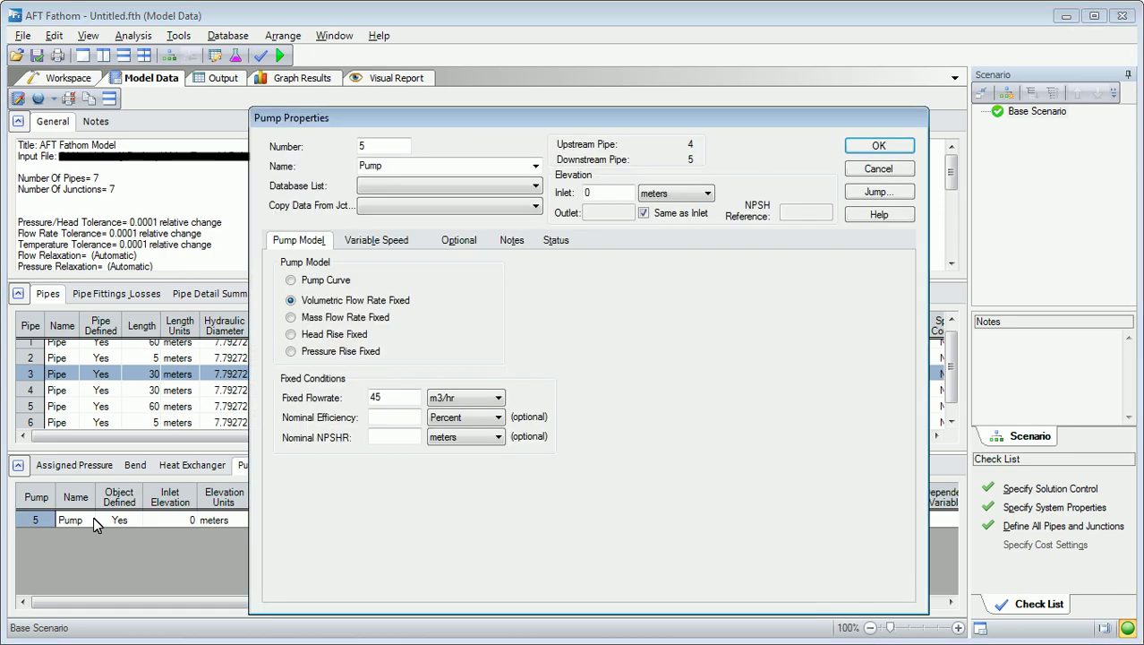
pyautogui.click(386, 416)
pyautogui.write('90')
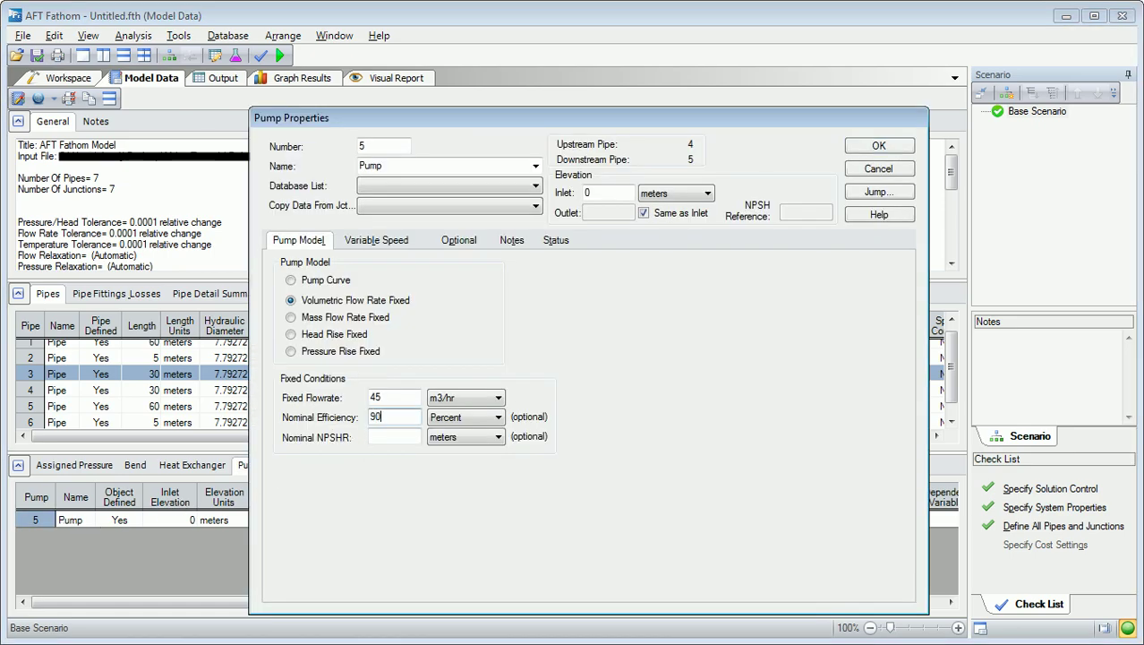
pyautogui.click(879, 146)
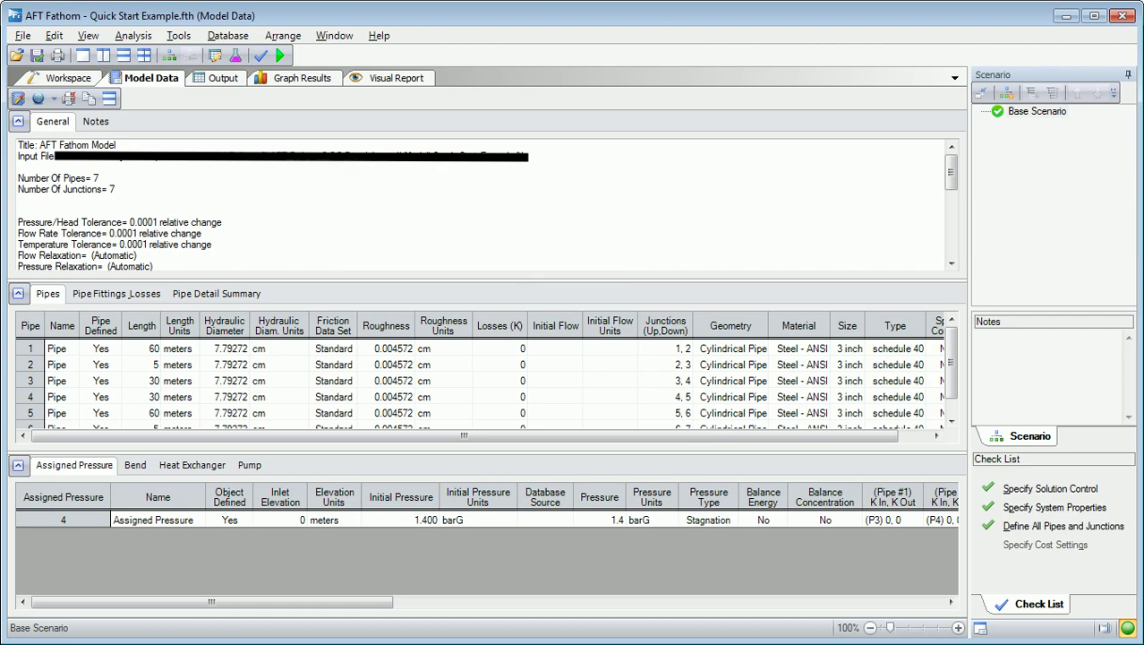
# Step: Run the model, view its output, and show the pump summary
pyautogui.click(133, 36)
pyautogui.click(203, 156)
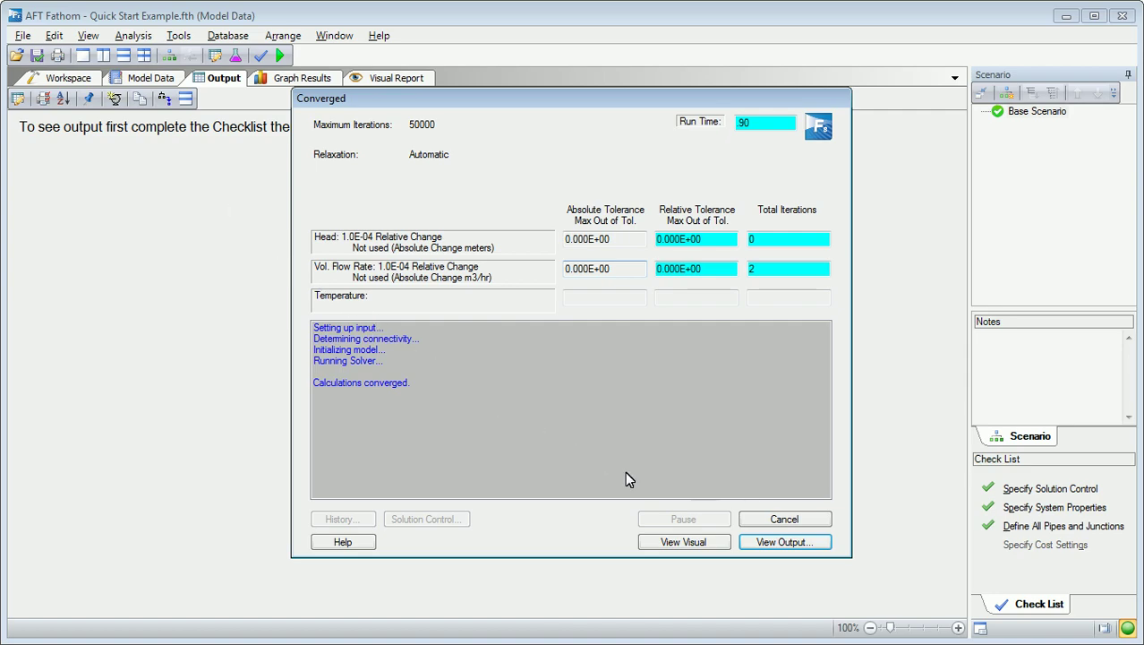
pyautogui.click(790, 542)
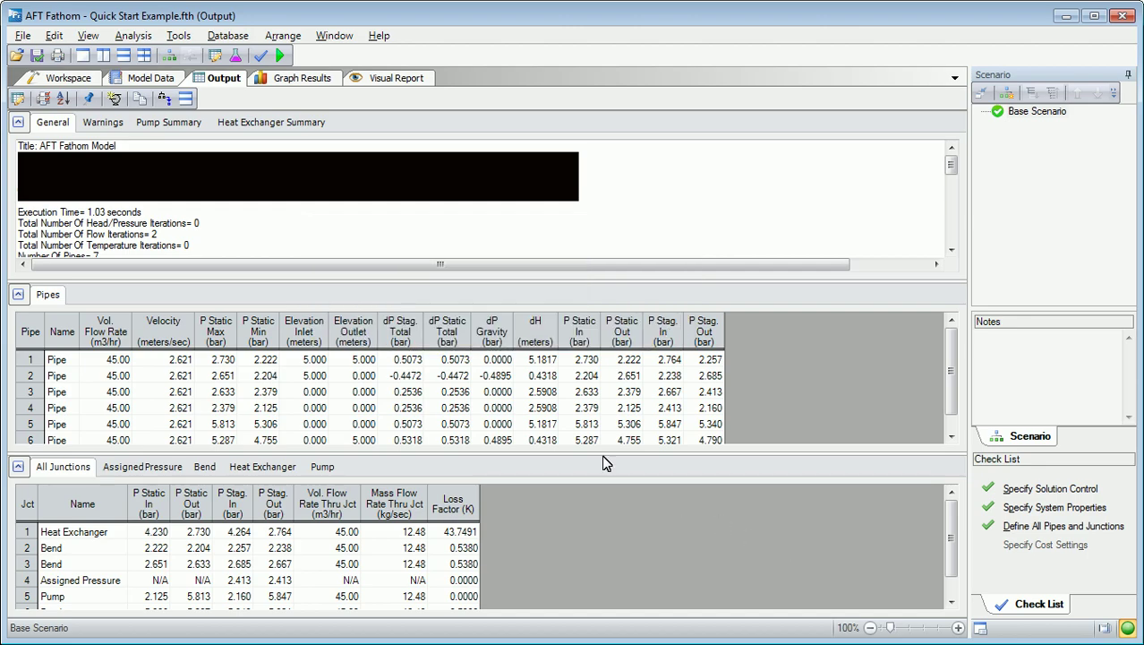
pyautogui.click(171, 122)
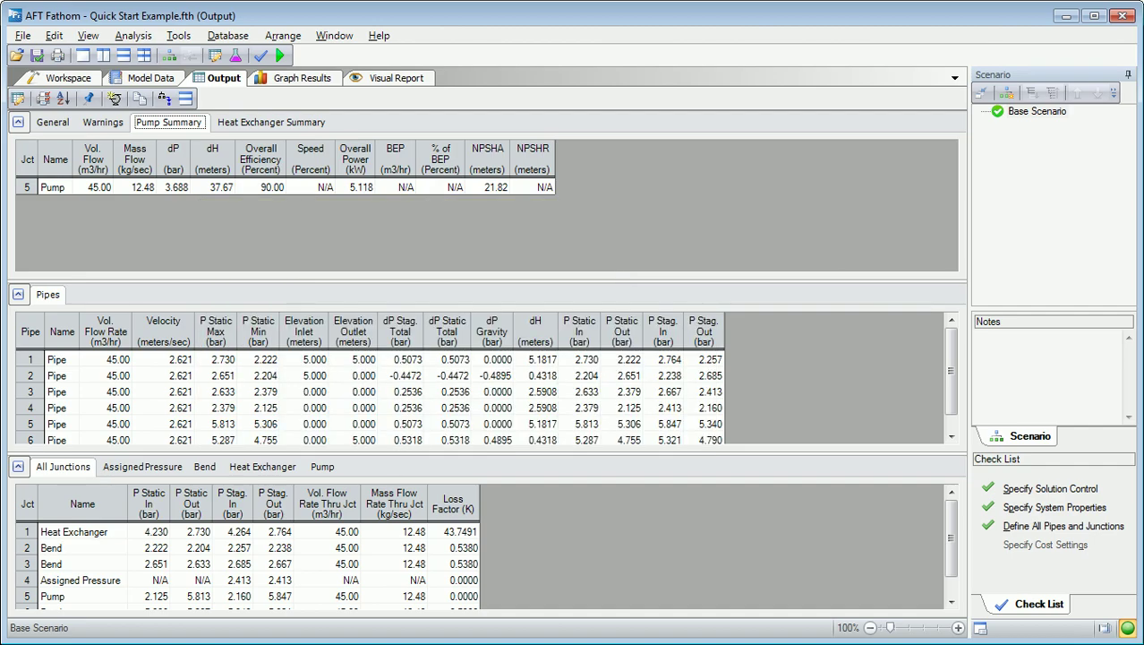
# Step: Return to the Workspace, change pump J5's model to Pump Curve, and open its curve data for entry
pyautogui.click(334, 37)
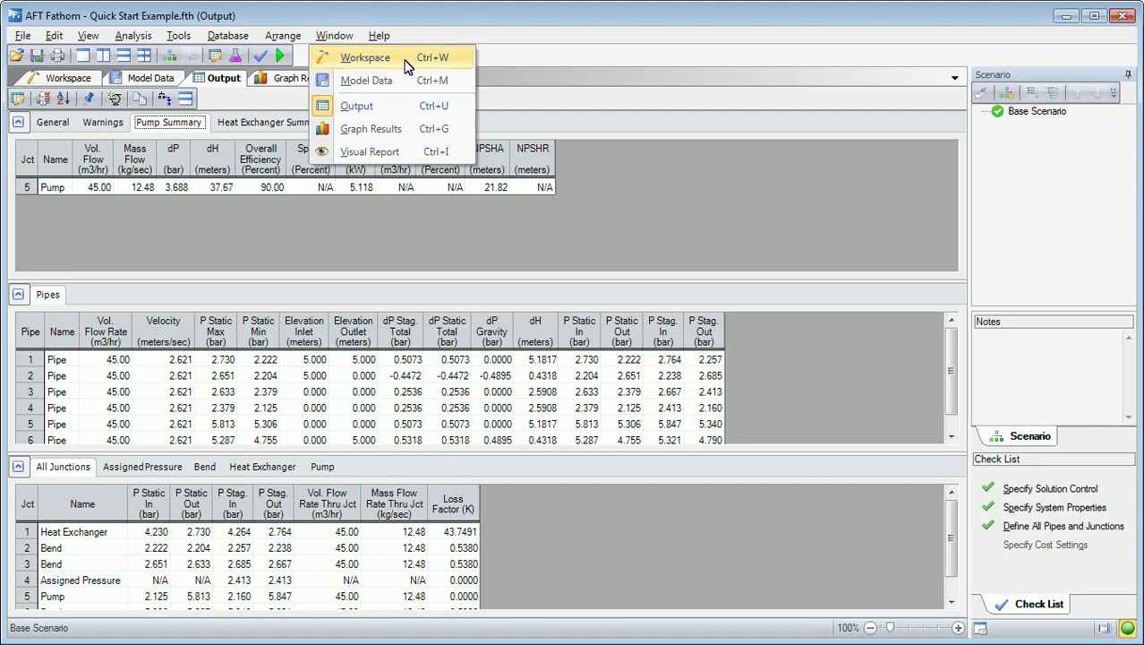
pyautogui.click(345, 57)
pyautogui.doubleClick(433, 410)
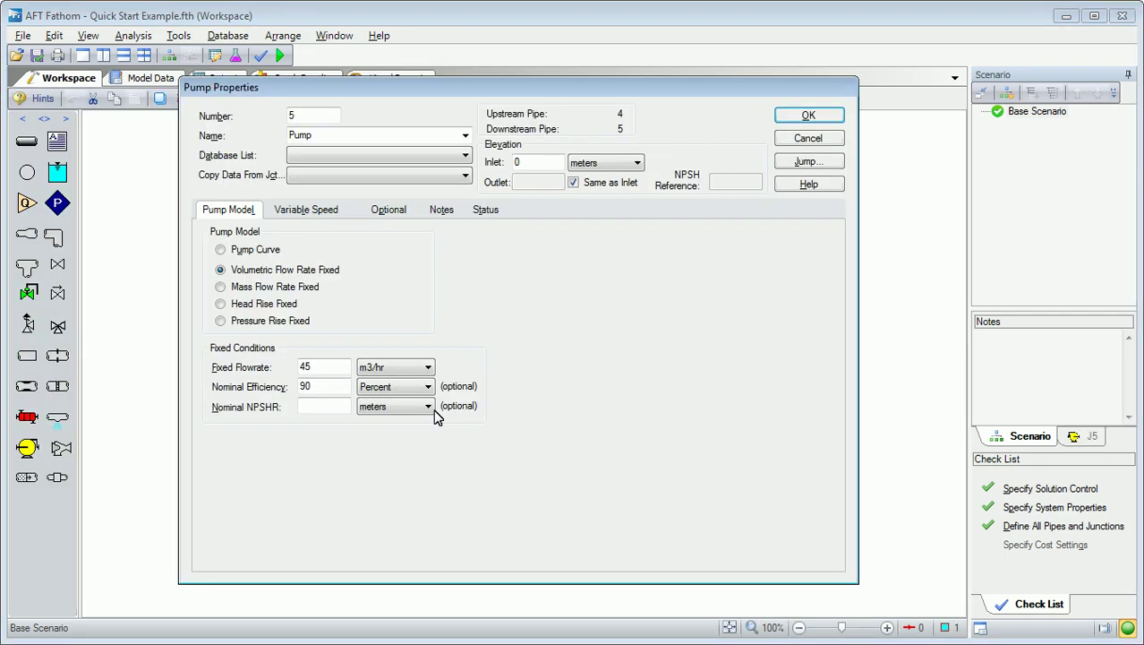
pyautogui.click(221, 251)
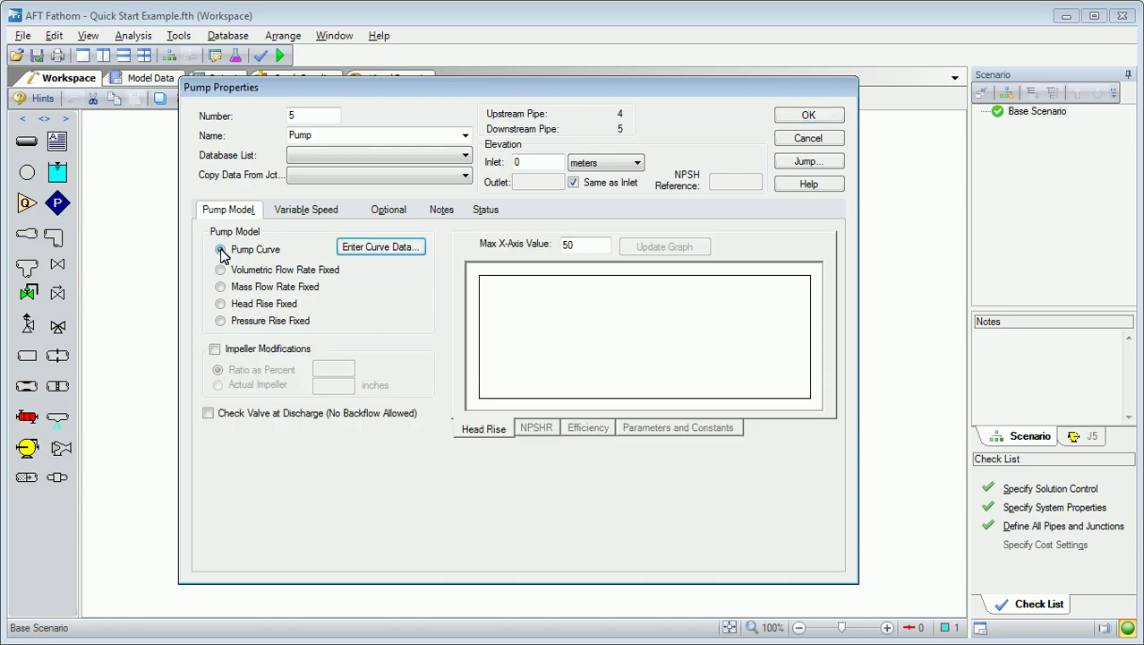
pyautogui.click(370, 248)
# Step: Enter pump curve flow points of 0, 20, 40 and 60 m3/hr in the raw data table
pyautogui.write('0')
pyautogui.press('Return')
pyautogui.write('20')
pyautogui.press('Return')
pyautogui.write('40')
pyautogui.press('Return')
pyautogui.write('60')
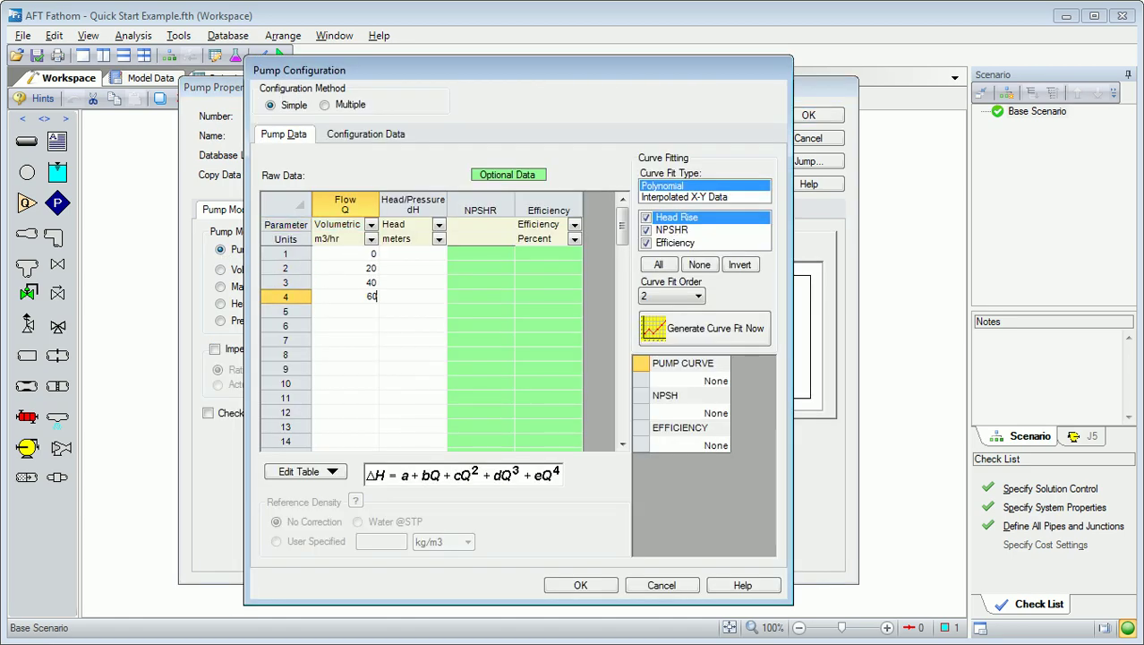
# Step: Enter head values of 52, 48, 40 and 27 meters for the four flow points
pyautogui.click(410, 254)
pyautogui.write('52')
pyautogui.press('Return')
pyautogui.write('48')
pyautogui.press('Return')
pyautogui.write('40')
pyautogui.press('Return')
pyautogui.write('27')
# Step: Enter efficiency values of 0, 65, 90 and 70 percent for the four flow points
pyautogui.click(533, 257)
pyautogui.write('0')
pyautogui.press('Return')
pyautogui.write('65')
pyautogui.press('Return')
pyautogui.write('90')
pyautogui.press('Return')
pyautogui.write('70')
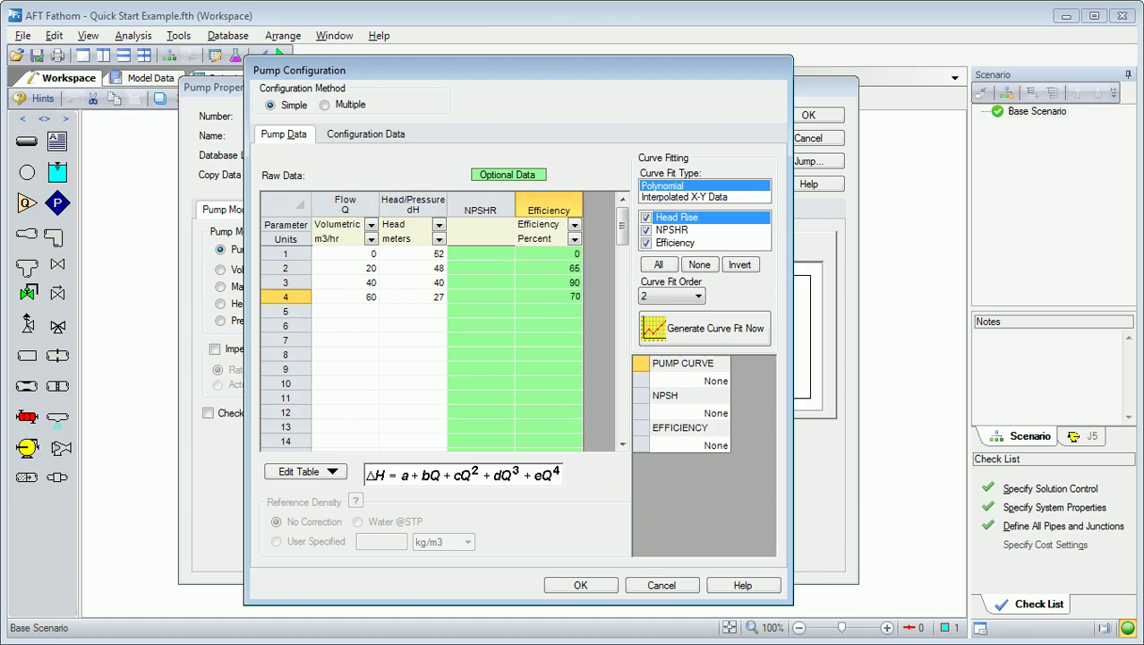
# Step: Generate the second-order polynomial curve fit and apply the curve configuration to the pump
pyautogui.click(713, 332)
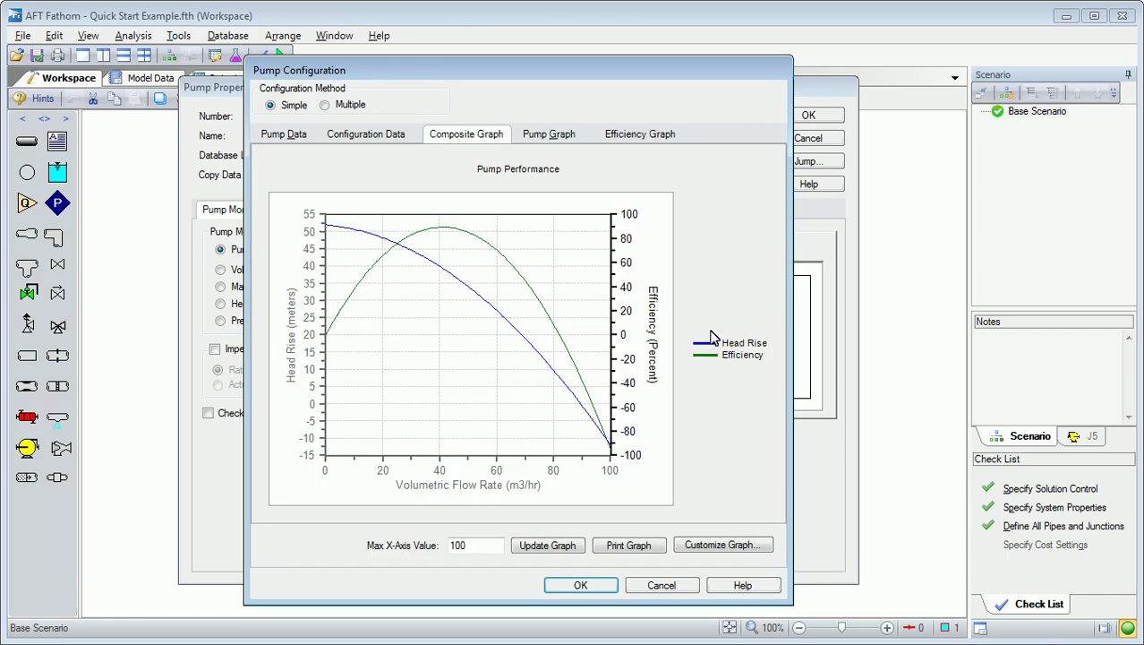
pyautogui.click(579, 586)
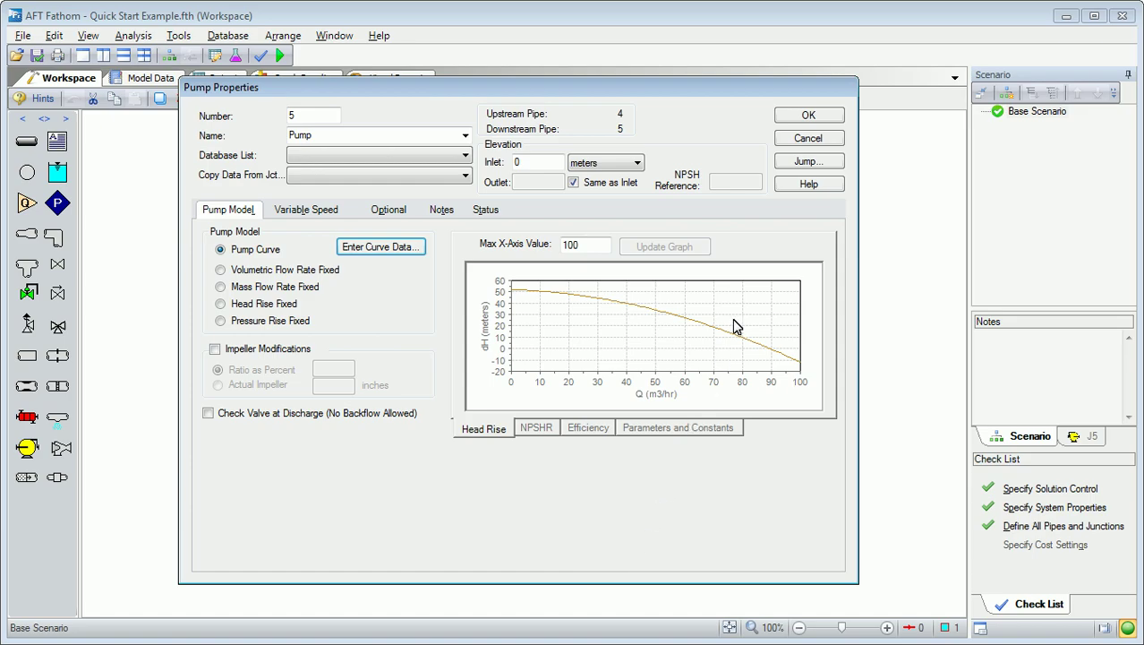
pyautogui.click(808, 116)
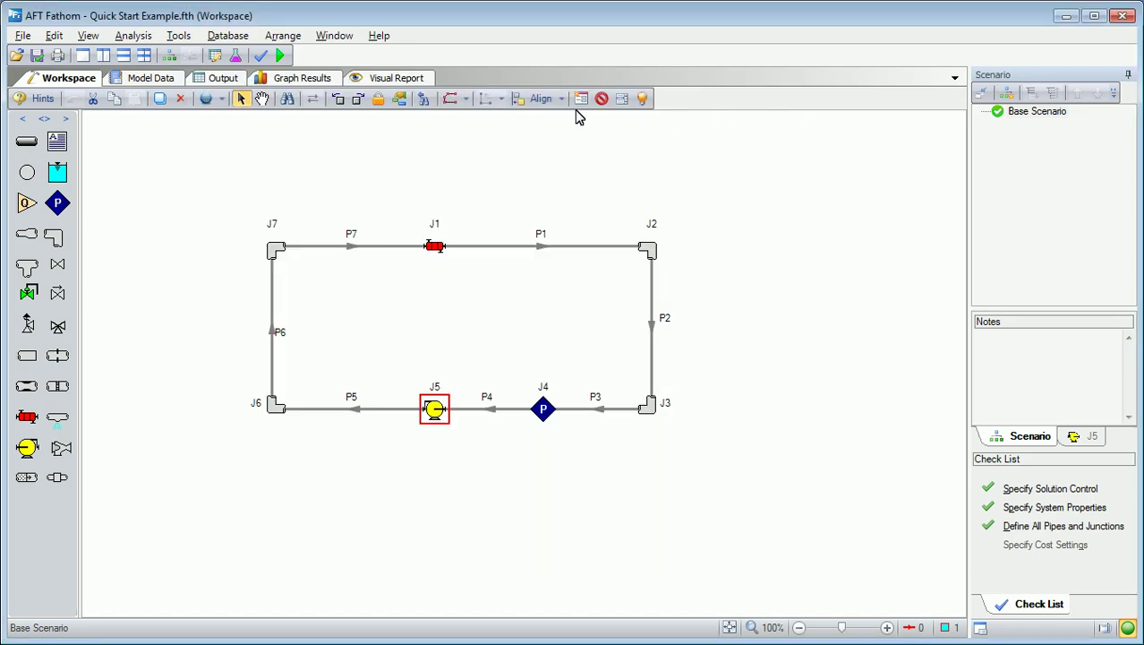
# Step: Rerun the model with the pump curve and view the output
pyautogui.click(133, 35)
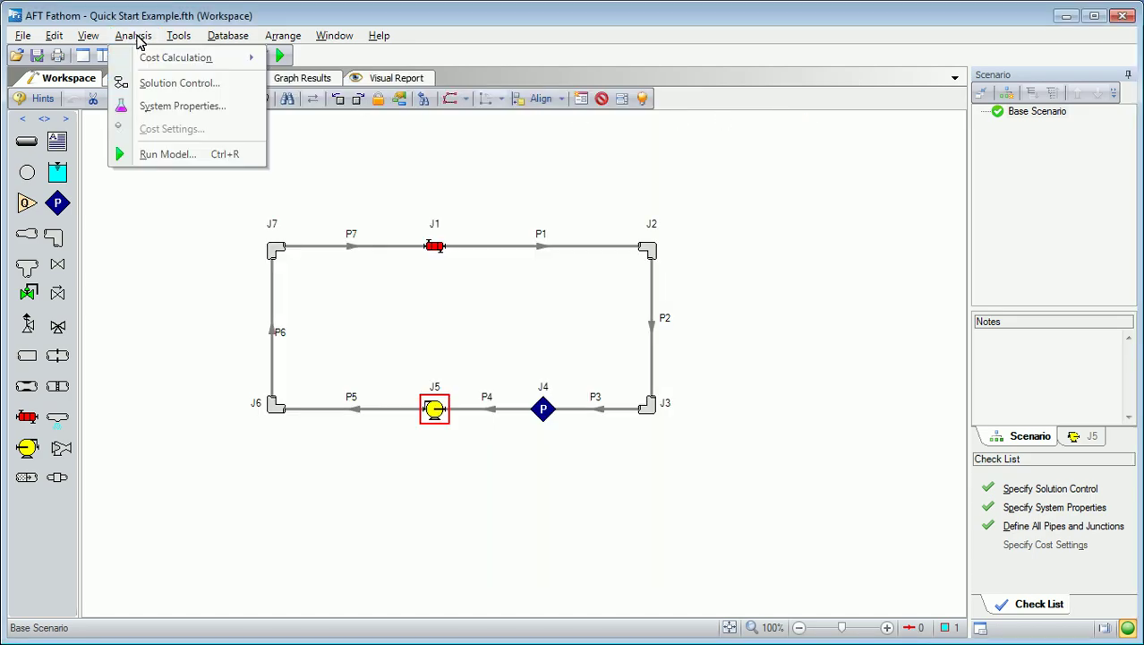
pyautogui.click(194, 157)
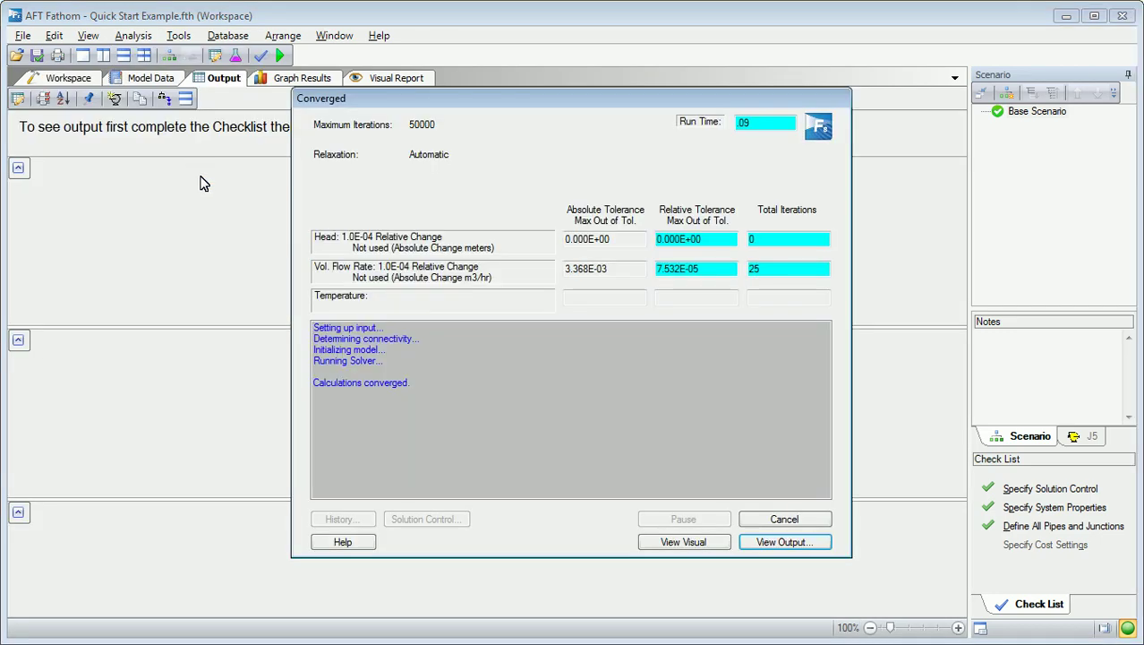
pyautogui.click(779, 542)
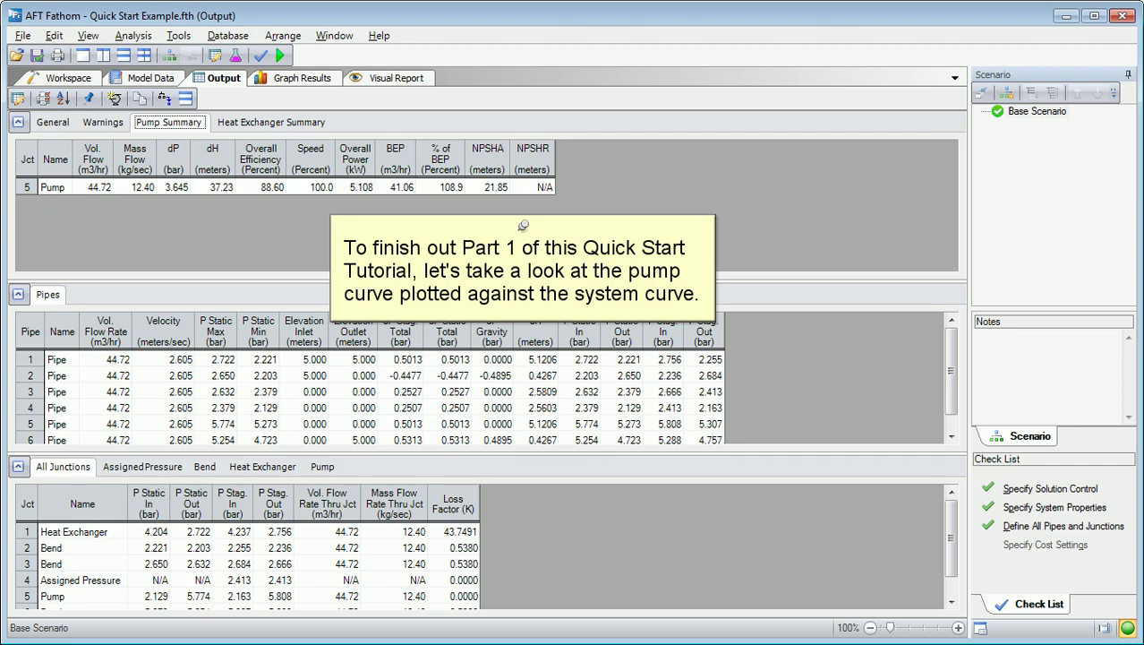
# Step: Plot the pump curve against the system curve for pump 5 in Graph Results, using volumetric flow and head
pyautogui.click(338, 41)
pyautogui.click(403, 130)
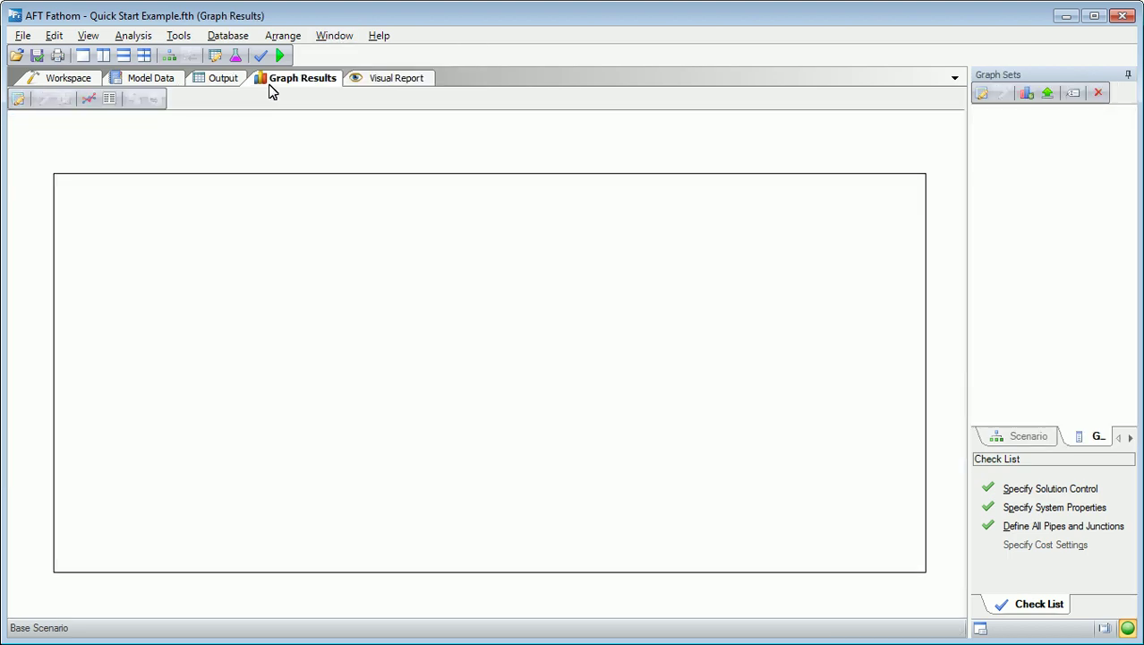
pyautogui.click(181, 36)
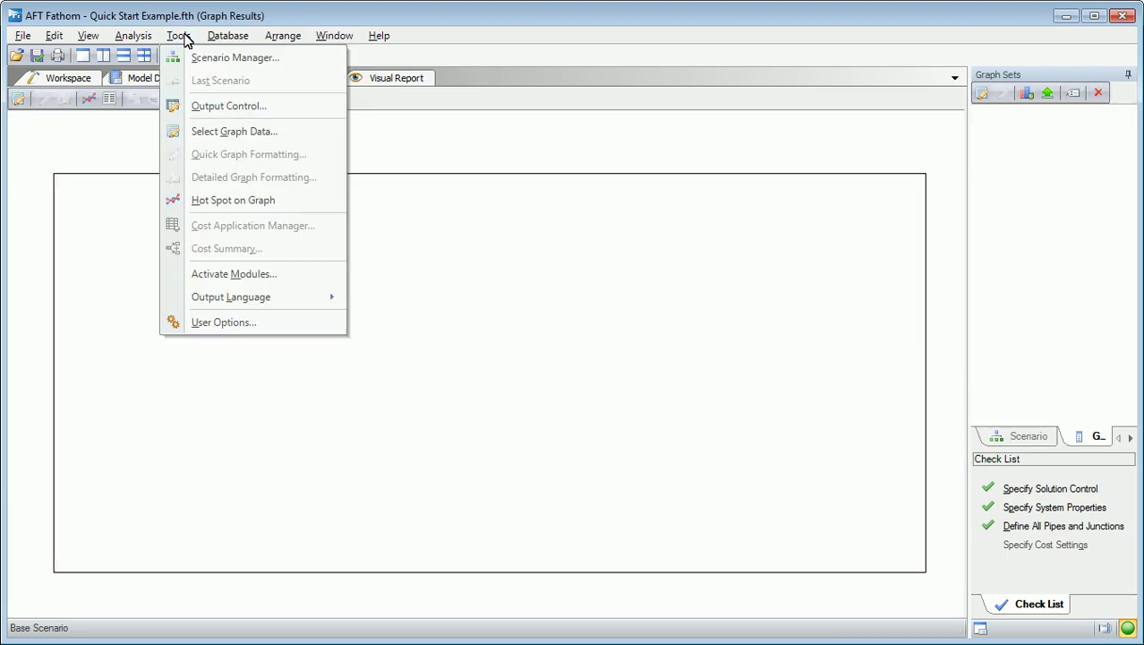
pyautogui.click(288, 130)
pyautogui.click(186, 285)
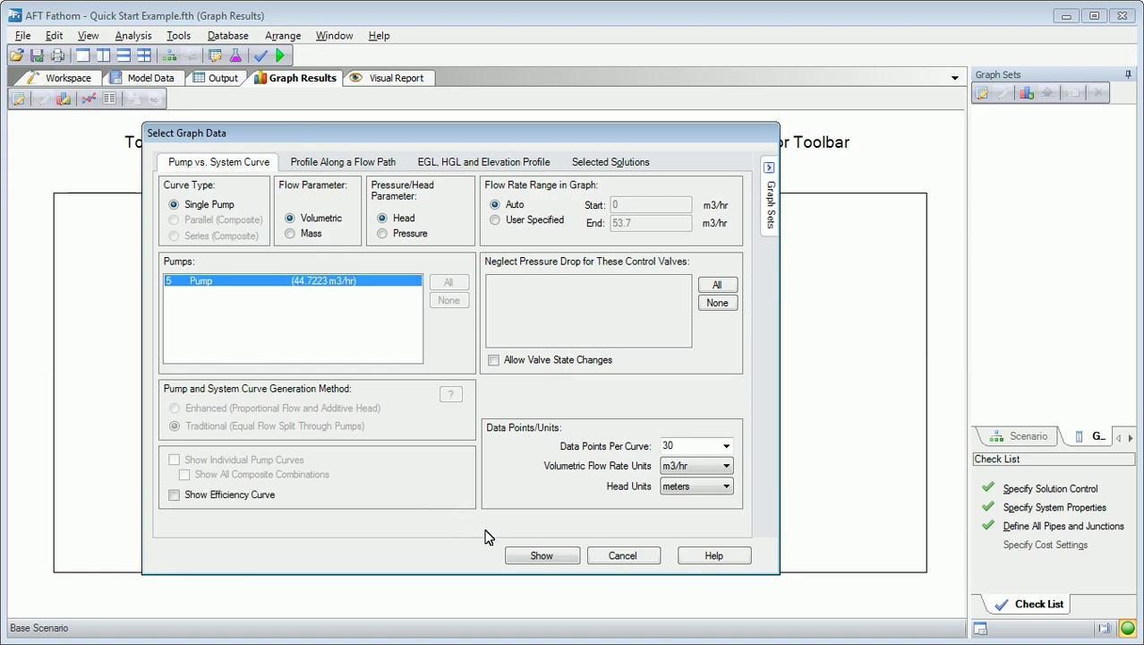
pyautogui.click(542, 556)
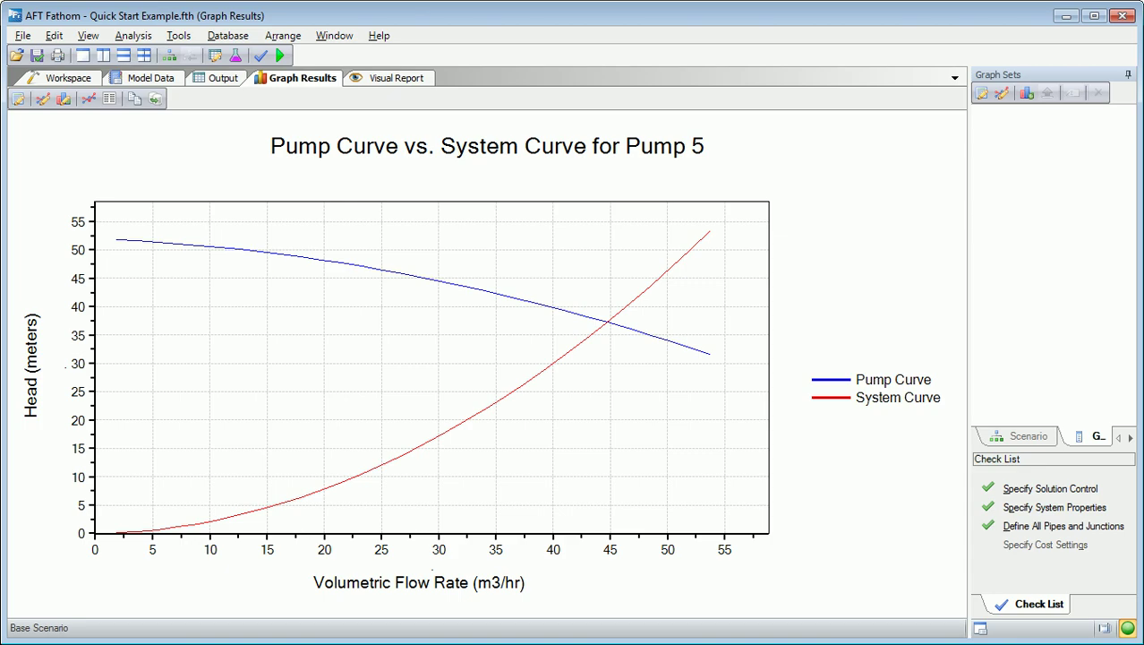